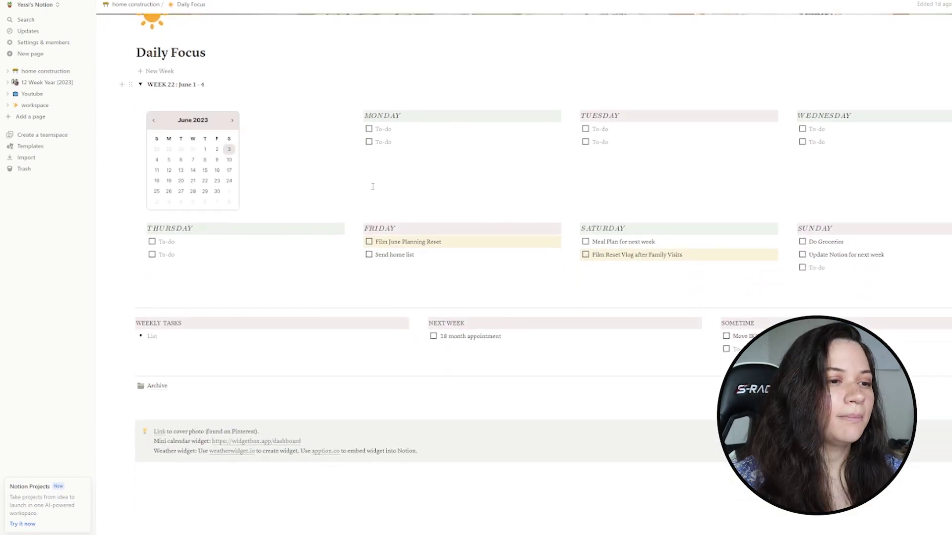
Move the to-do "Film June Planning Reset" from Friday to the start of Saturday's list and check it off.
scroll(472, 239, "up", 1)
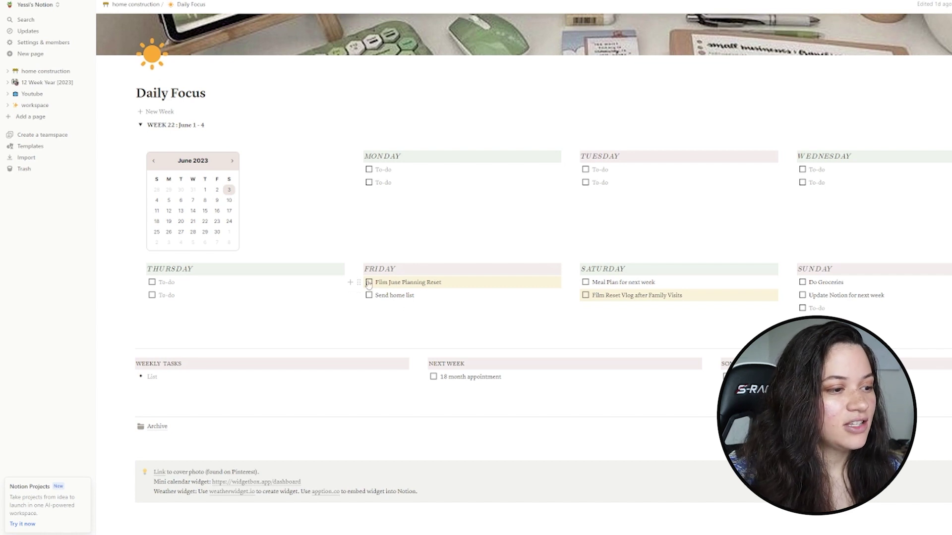
left_click_drag(359, 282, 586, 284)
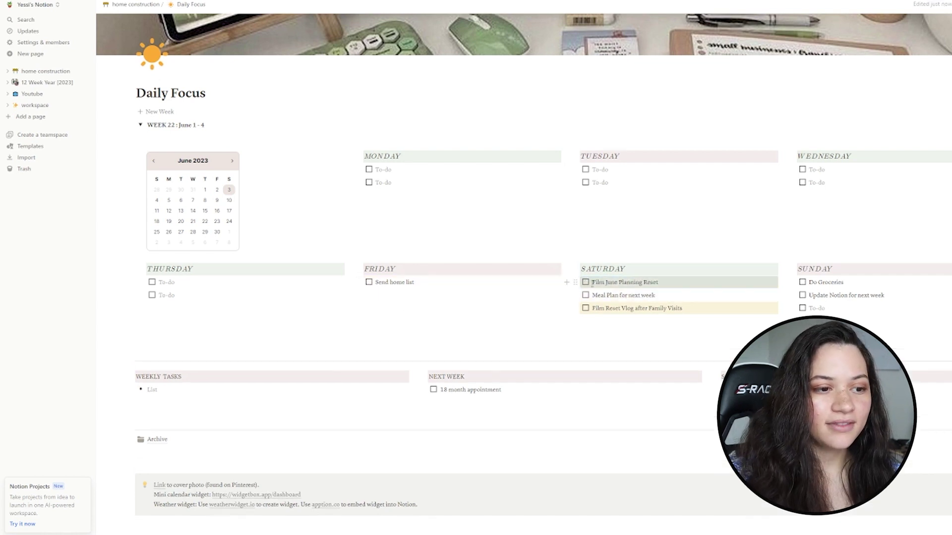
left_click(586, 282)
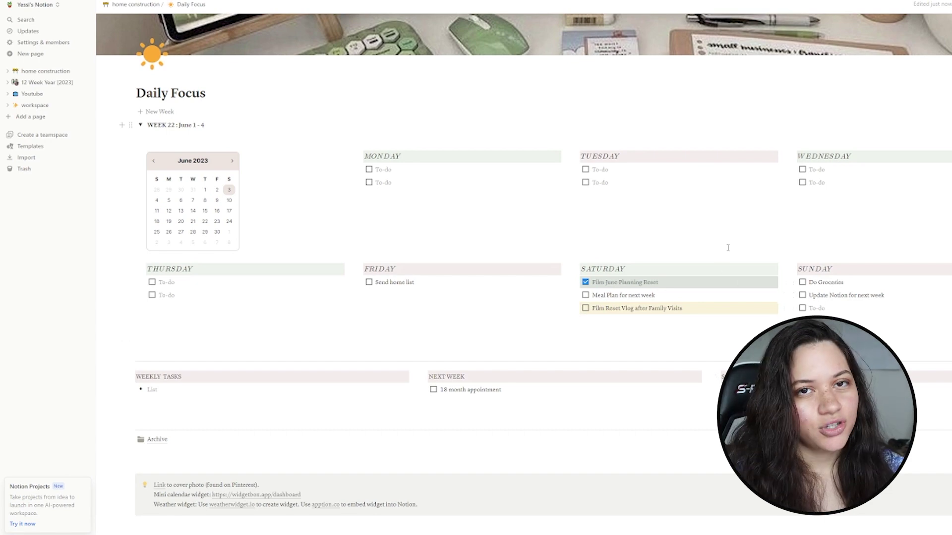
Look over the Daily Focus page, from the weekday lists to the task sections, archive and widget notes.
scroll(686, 279, "down", 3)
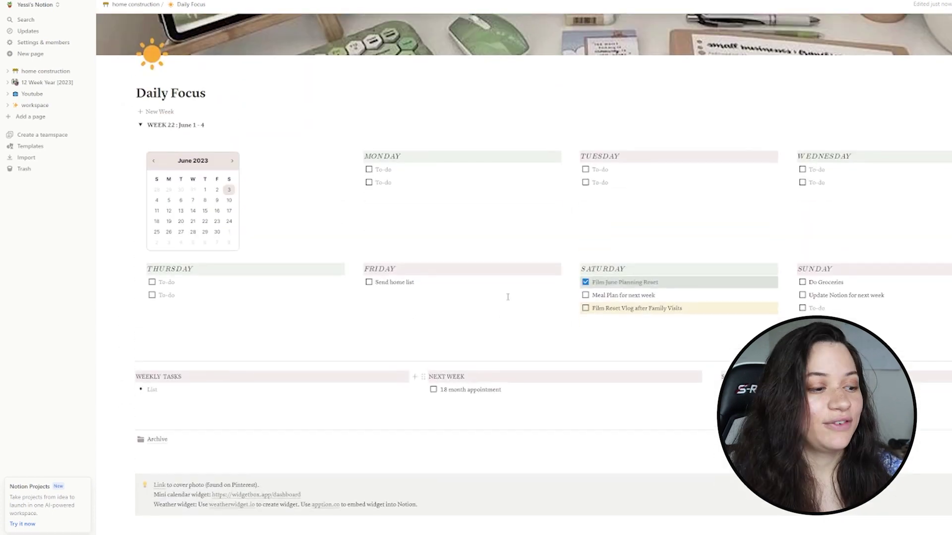
scroll(508, 296, "down", 3)
scroll(517, 259, "up", 3)
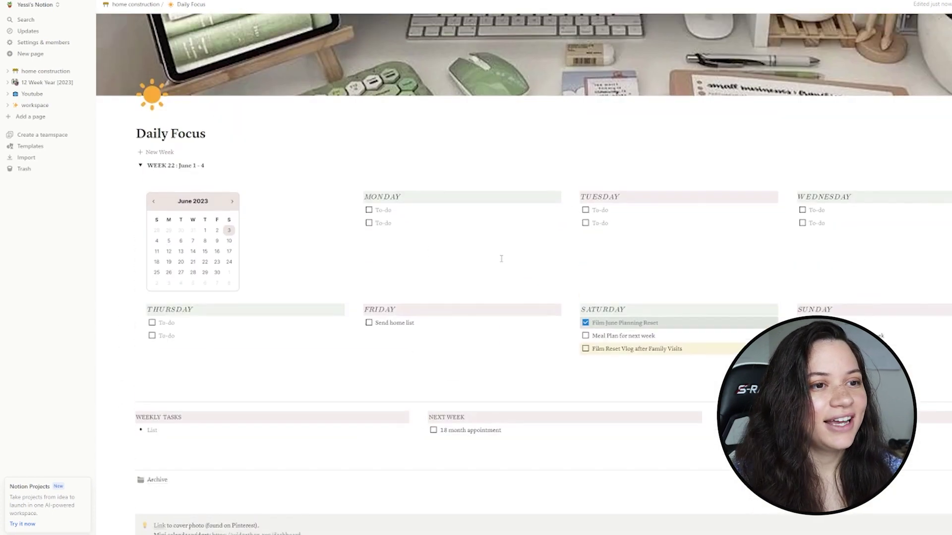
scroll(424, 246, "down", 2)
scroll(251, 423, "up", 1)
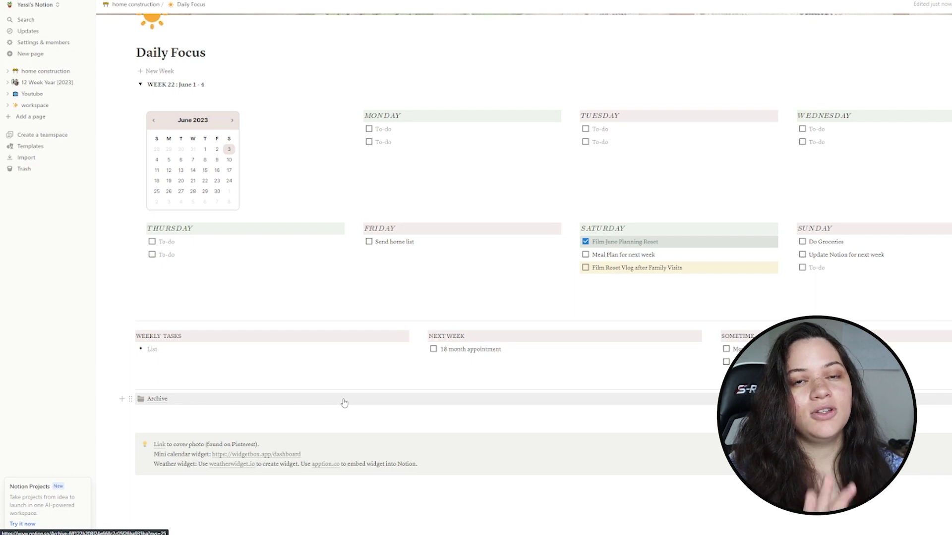
scroll(342, 400, "up", 2)
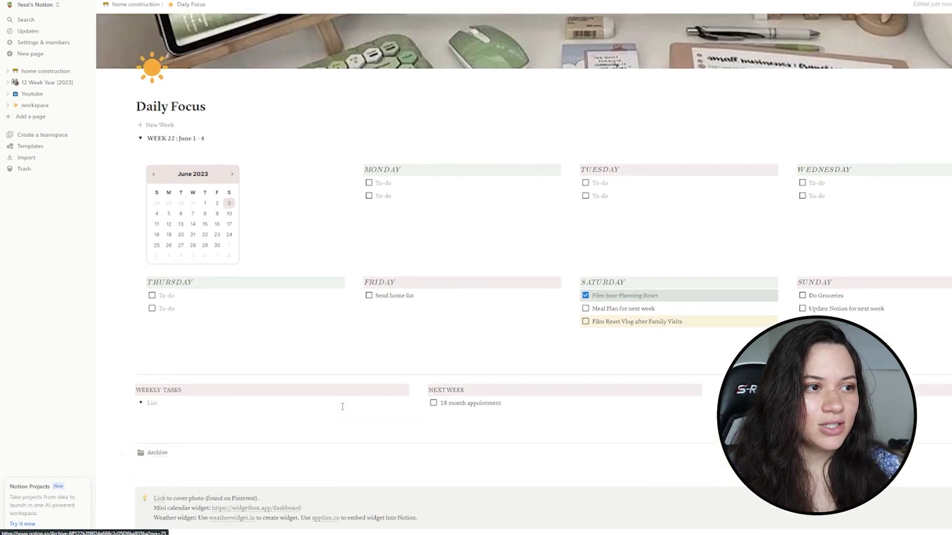
scroll(278, 396, "down", 2)
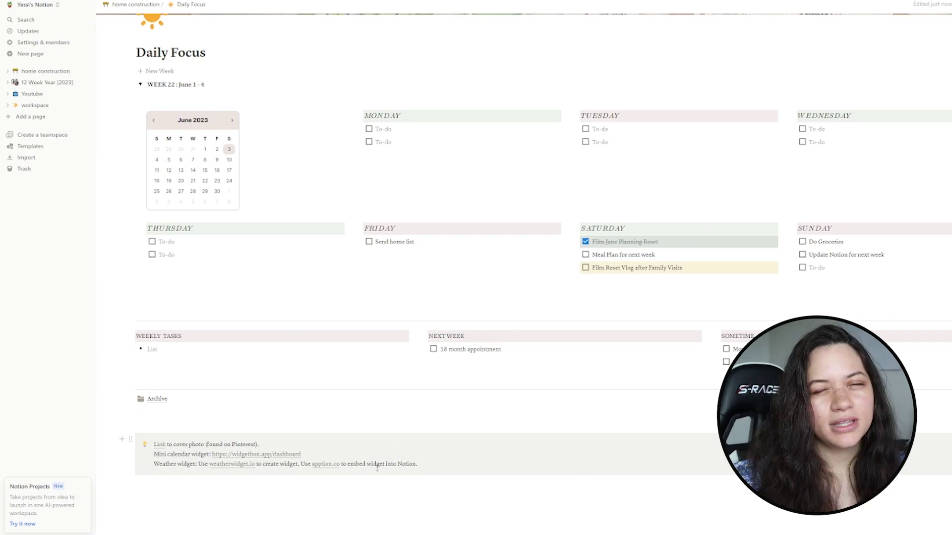
scroll(361, 465, "up", 3)
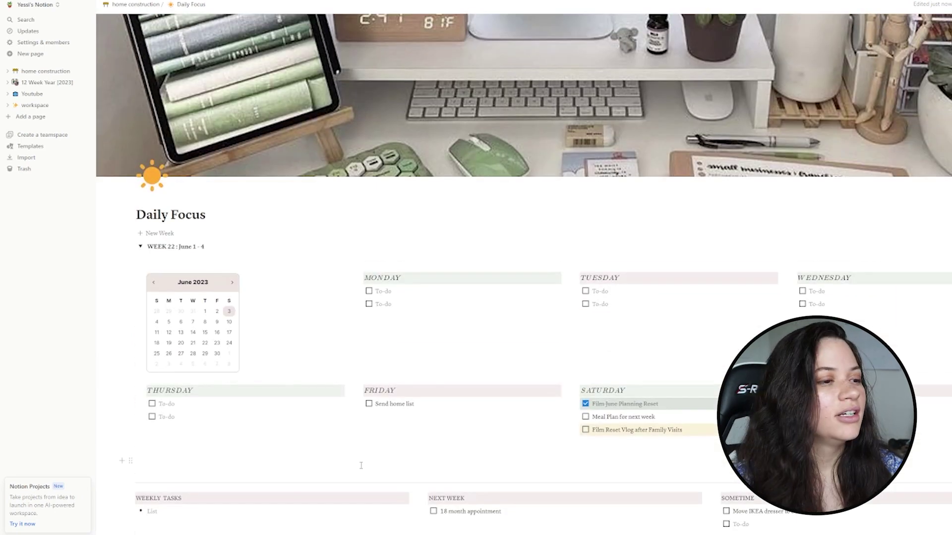
Open the Goals page through the home construction page and review its monthly goals and Year End Goals board.
left_click(152, 6)
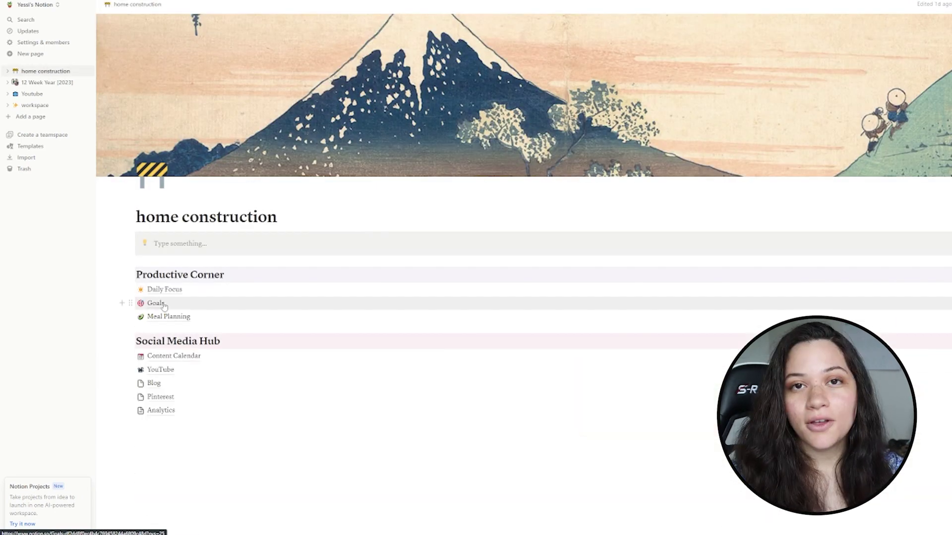
left_click(164, 304)
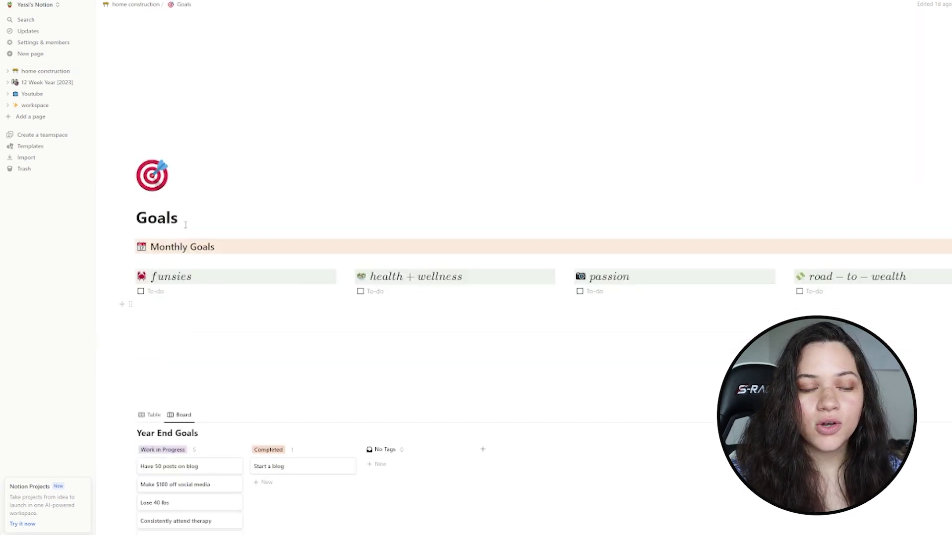
scroll(297, 170, "down", 2)
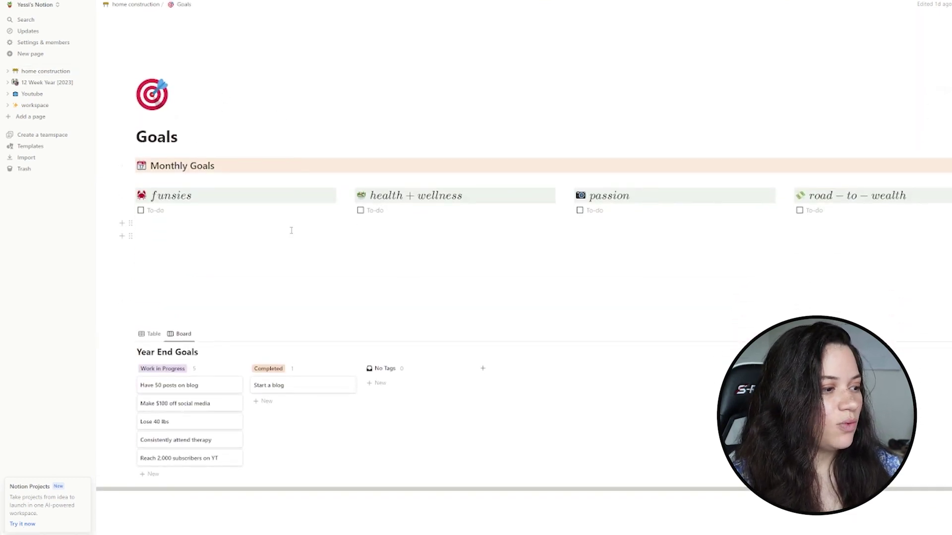
scroll(291, 231, "down", 2)
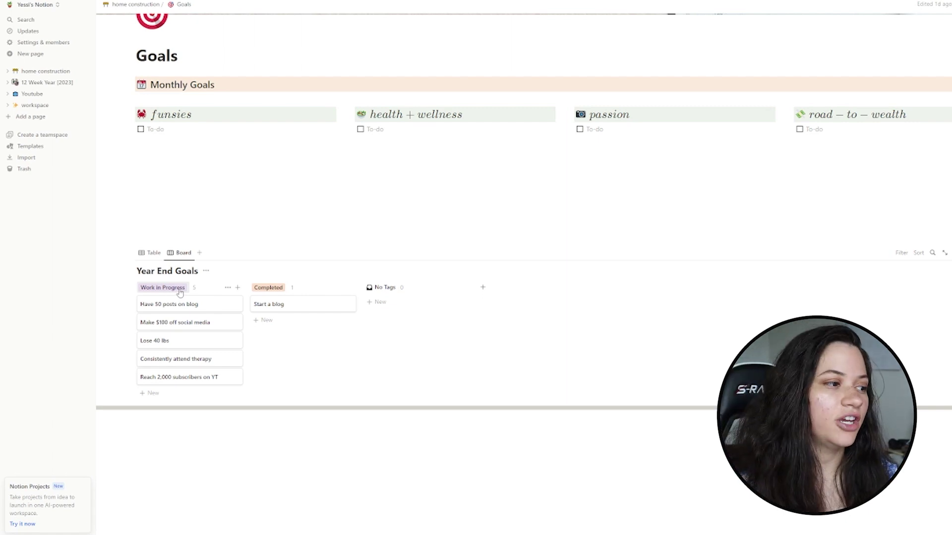
scroll(228, 270, "down", 1)
scroll(233, 275, "up", 3)
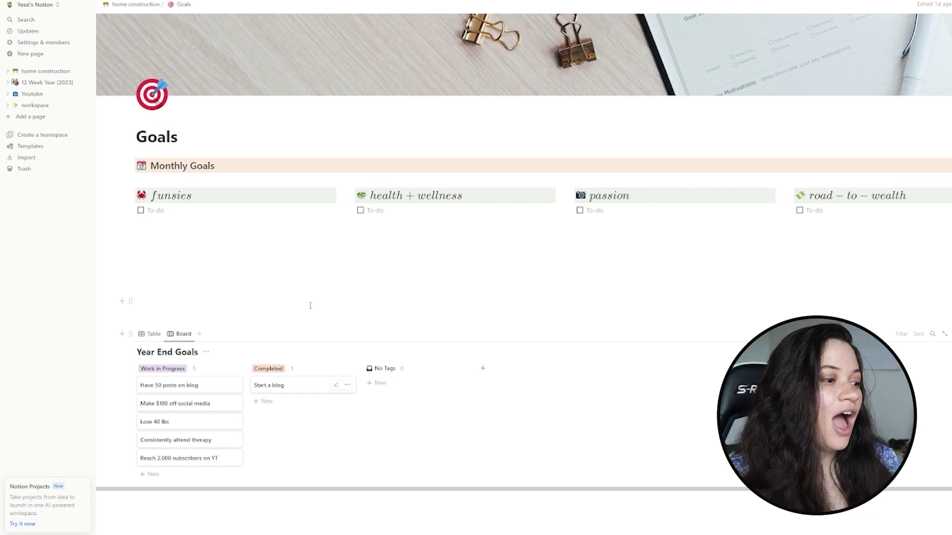
scroll(307, 346, "down", 3)
scroll(484, 406, "up", 5)
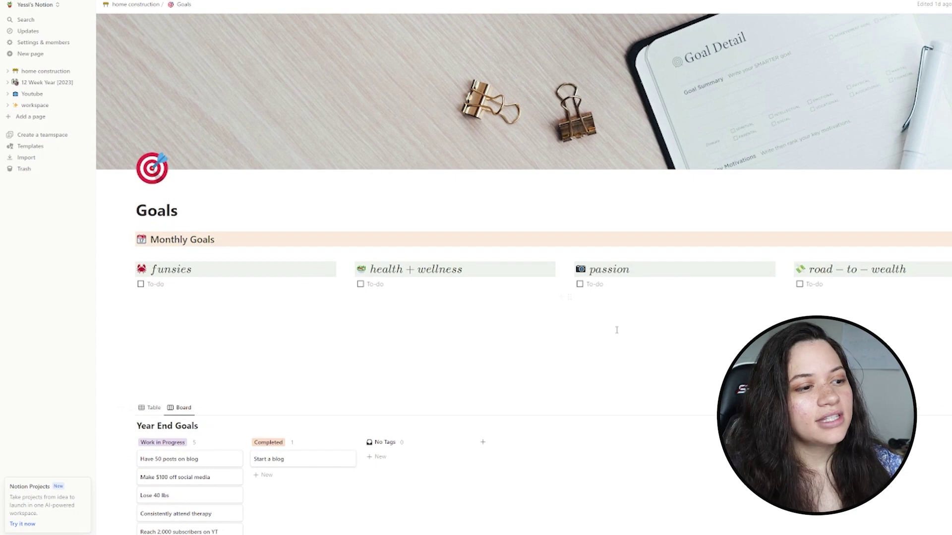
scroll(498, 287, "down", 2)
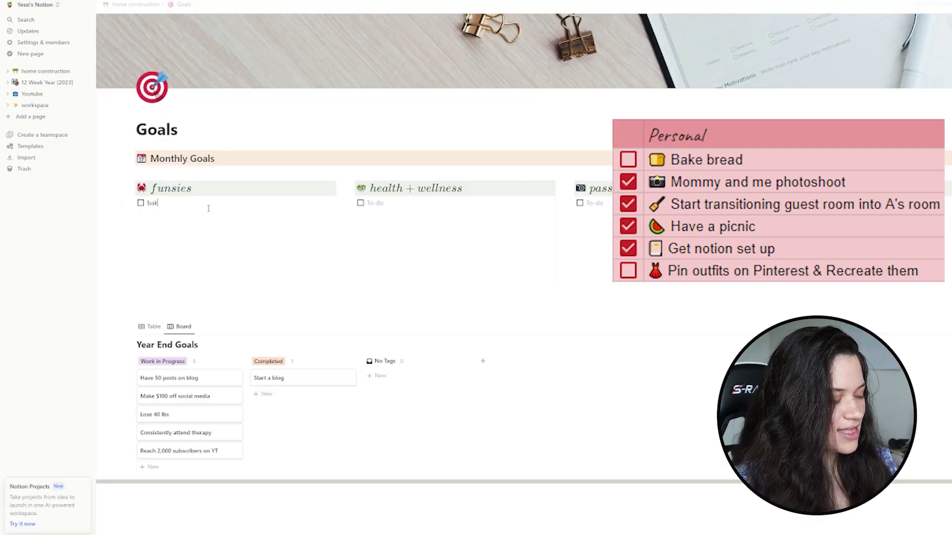
Add the to-dos "bake bread" and "Pin outfits on Pinterest & recreate them" under funsies in Monthly Goals.
type("ke bread")
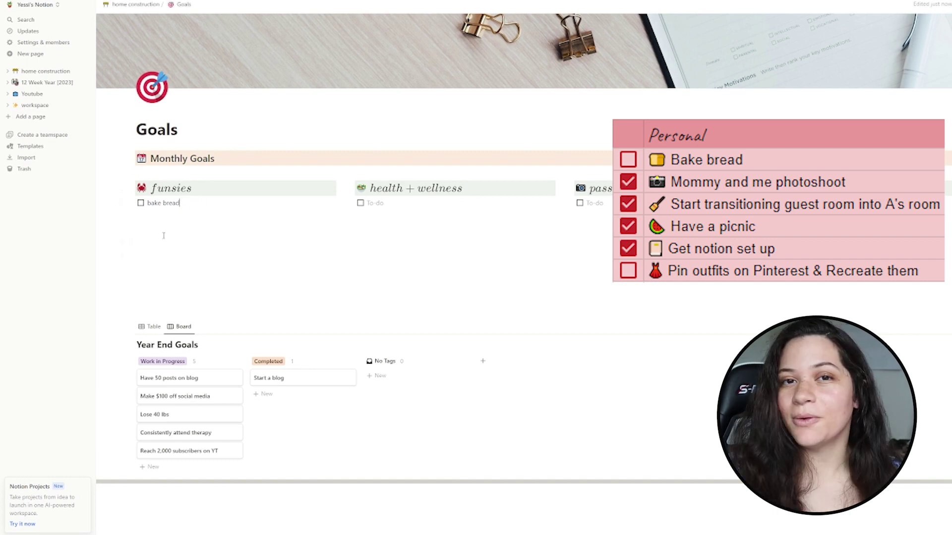
key("Return")
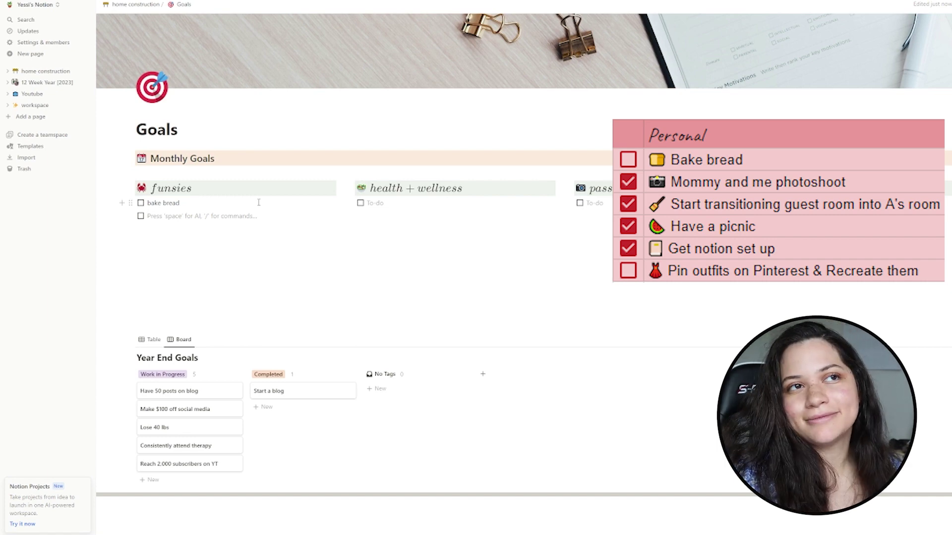
key("BackSpace")
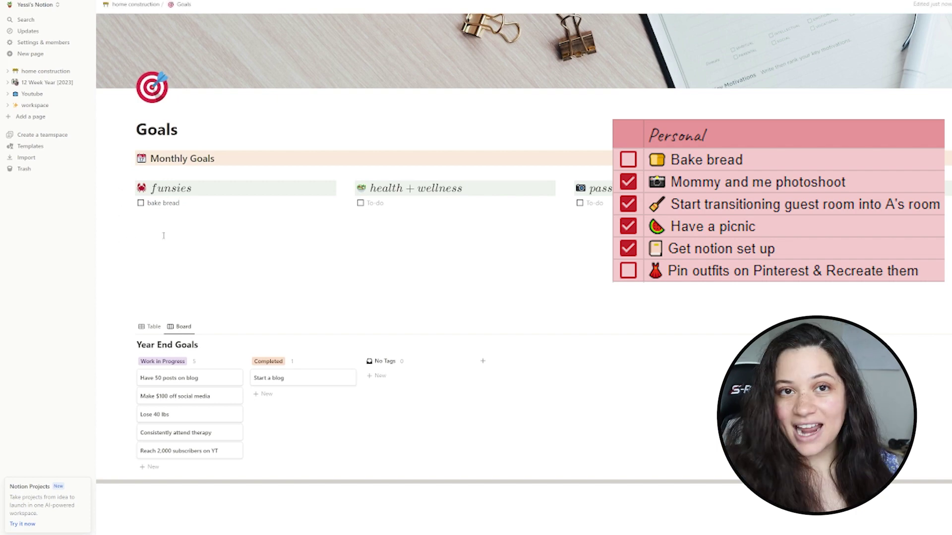
key("Return")
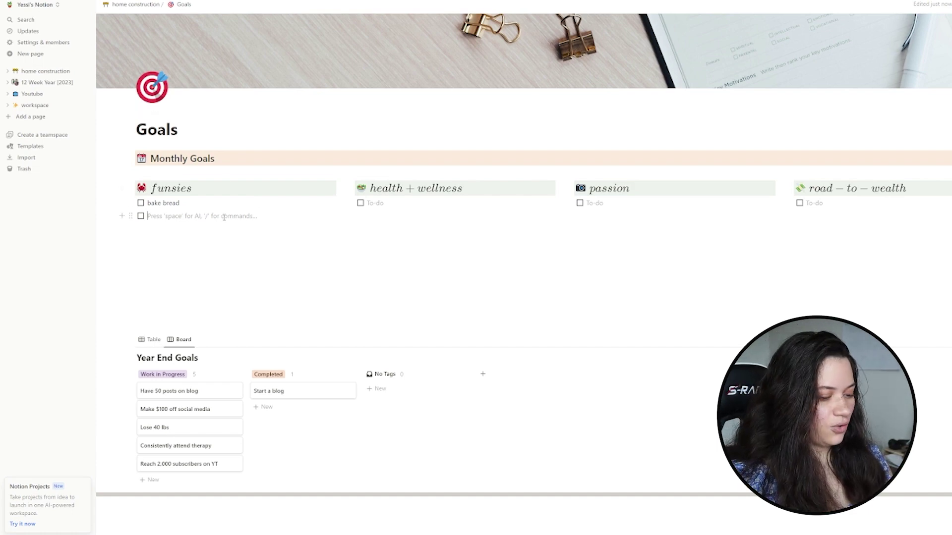
type("Pin")
type("outfits on Pinterest & recreate them")
key("Return")
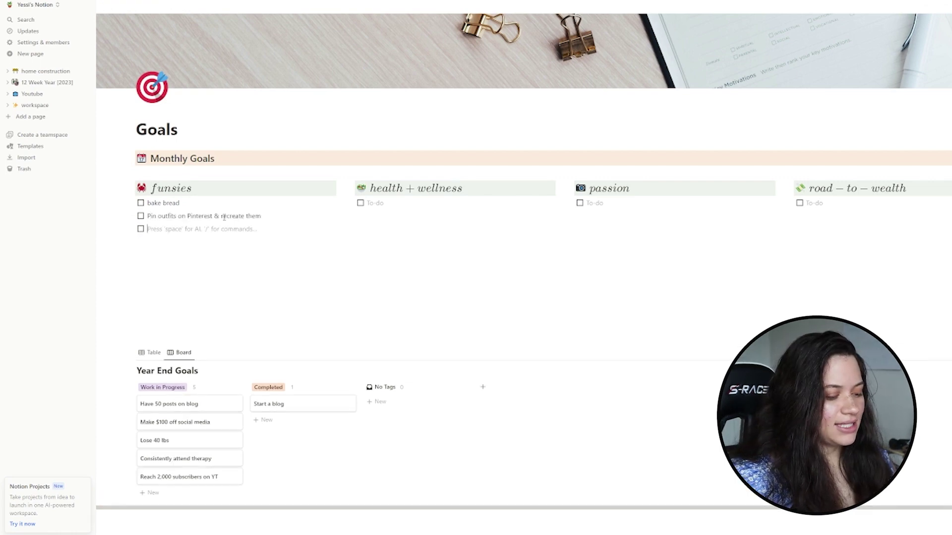
Add "finalize the bedroom layout" as the third to-do under funsies.
type("finalize the bed layouty")
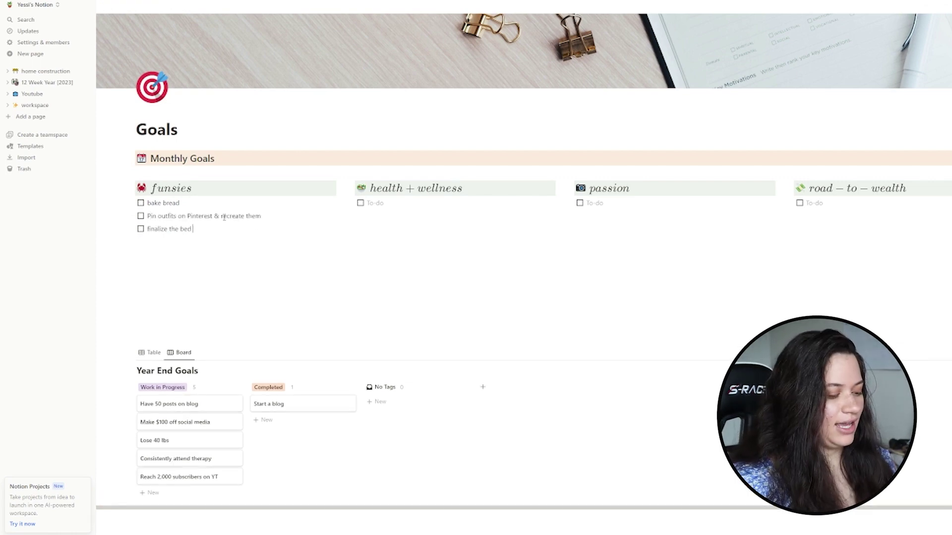
key("Left")
key("Left")
key("Left")
key("Left")
key("Left")
key("Left")
key("Left")
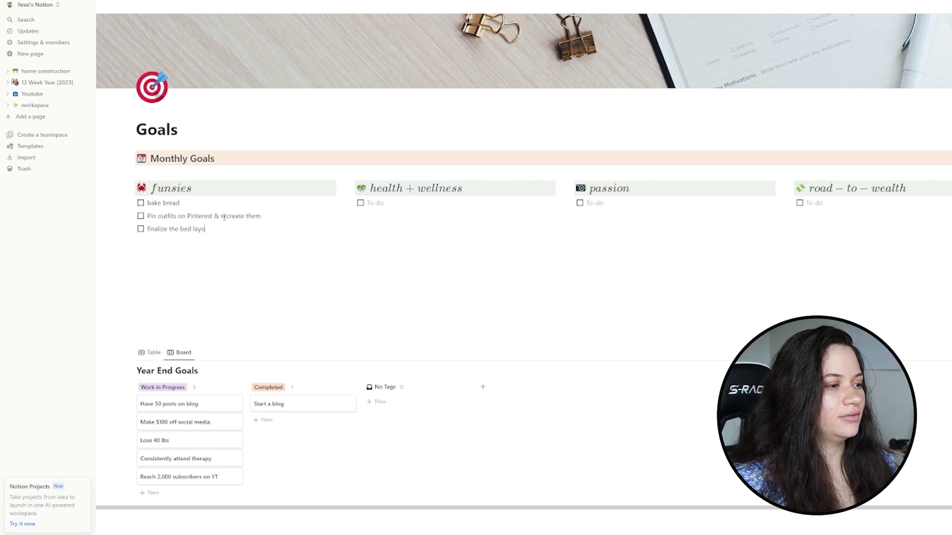
type("room")
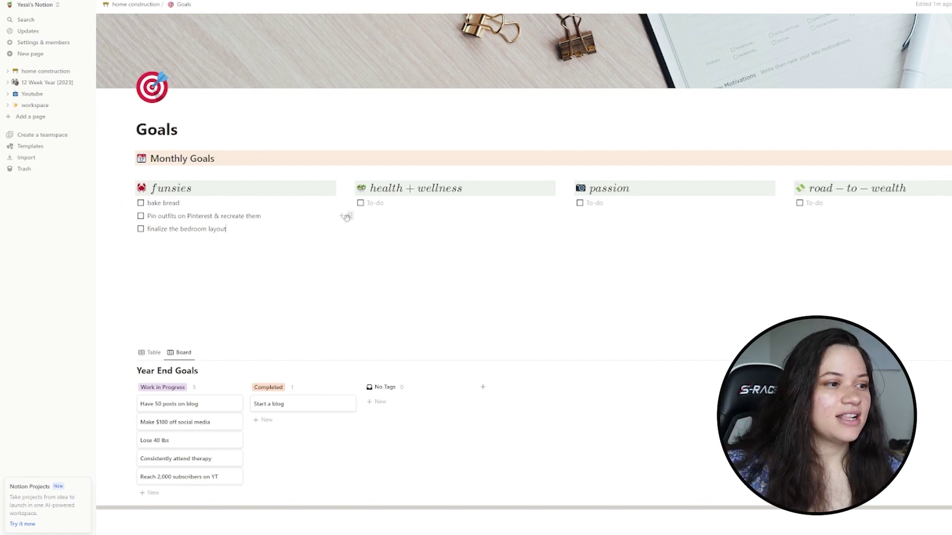
Add the to-dos "Daily walks" and "Drink 2 bottle of water a day" under health + wellness.
left_click(386, 213)
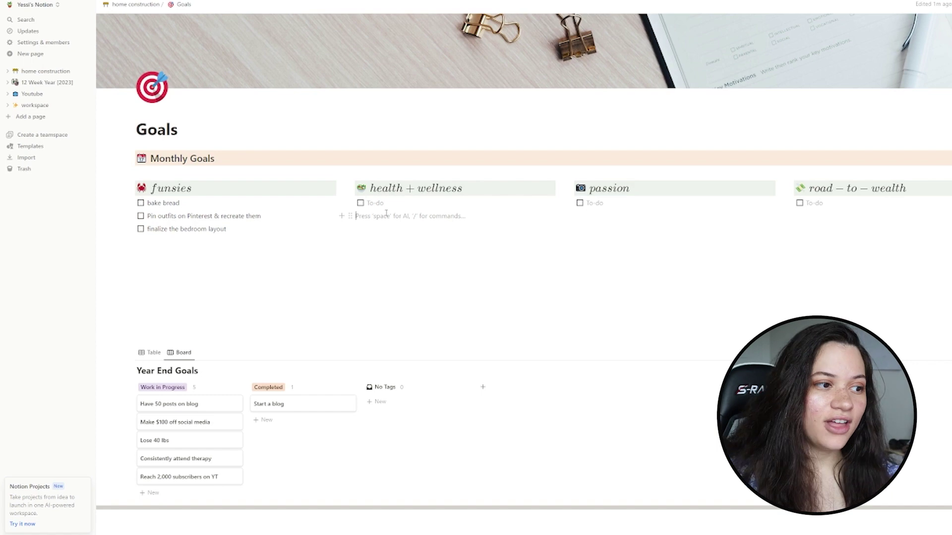
key("BackSpace")
key("BackSpace")
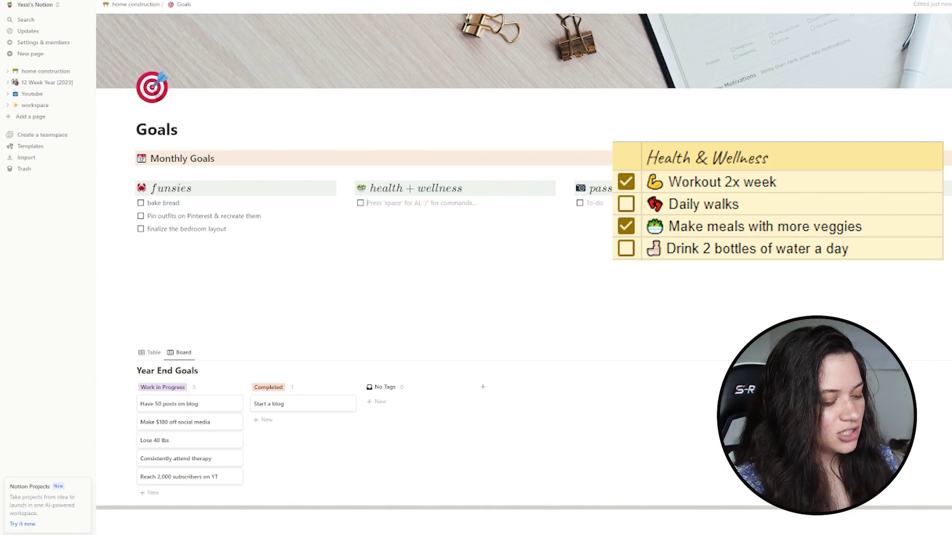
type("Daily walks")
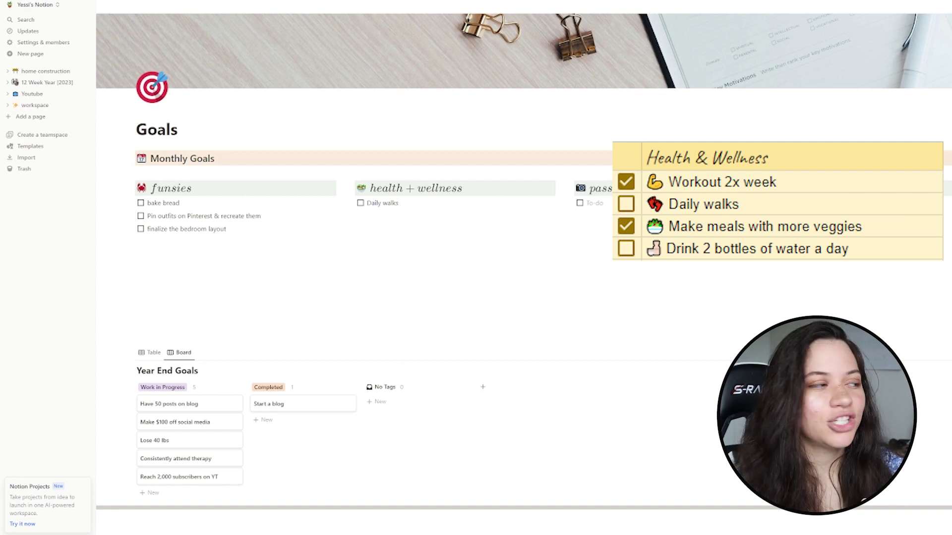
key("Return")
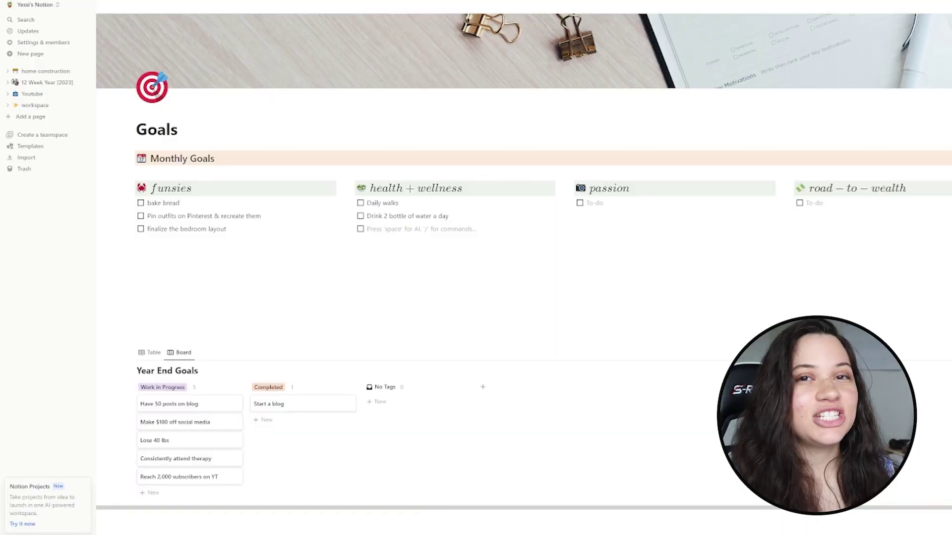
Add the to-dos "Run 1 mile everyday in the month june" and "Find 1 toddler approved breakfast" under health + wellness.
type("Run 1 mile everyday")
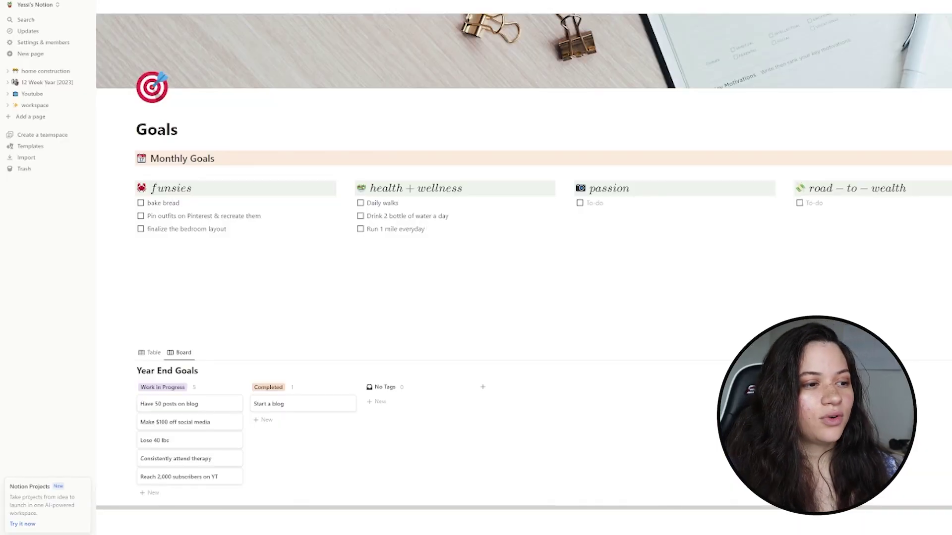
type("in the month june")
key("Return")
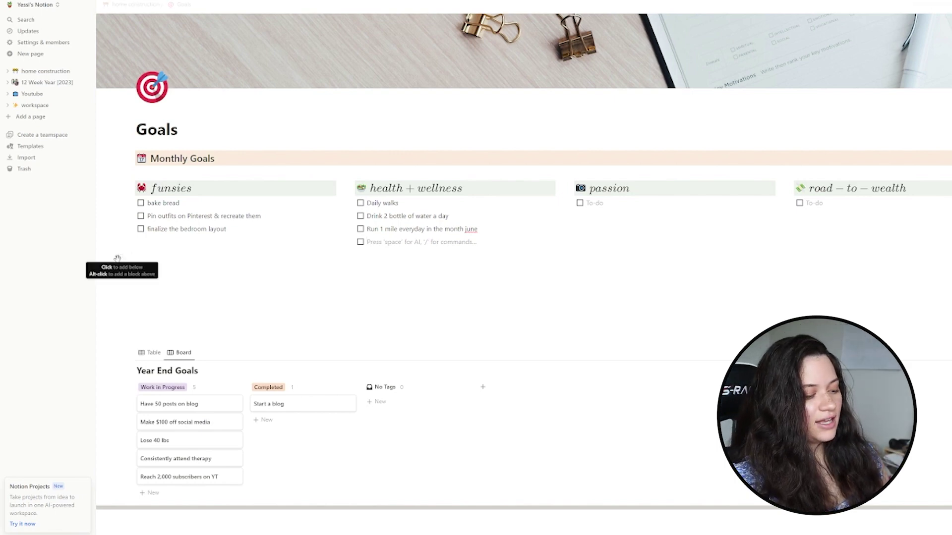
type("Find 1 t")
type("oddl")
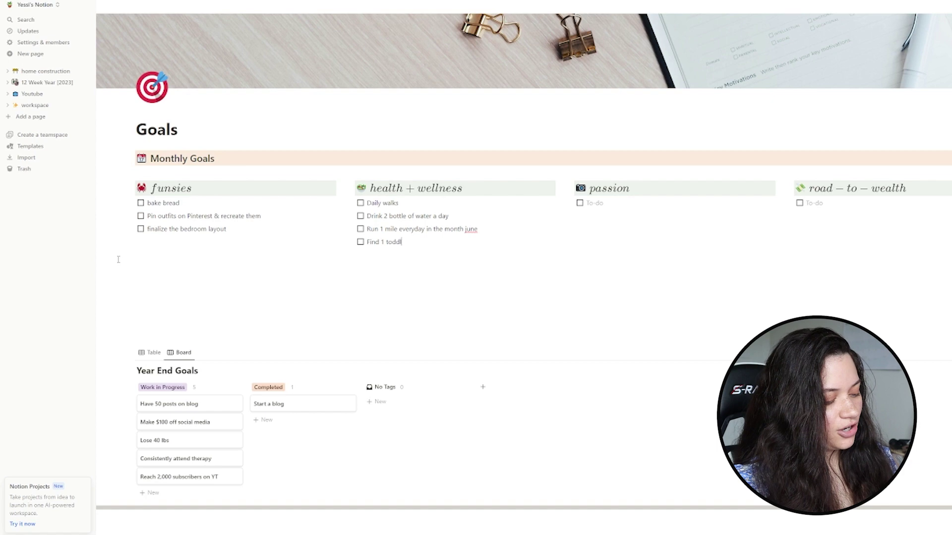
type("er approved breakfast")
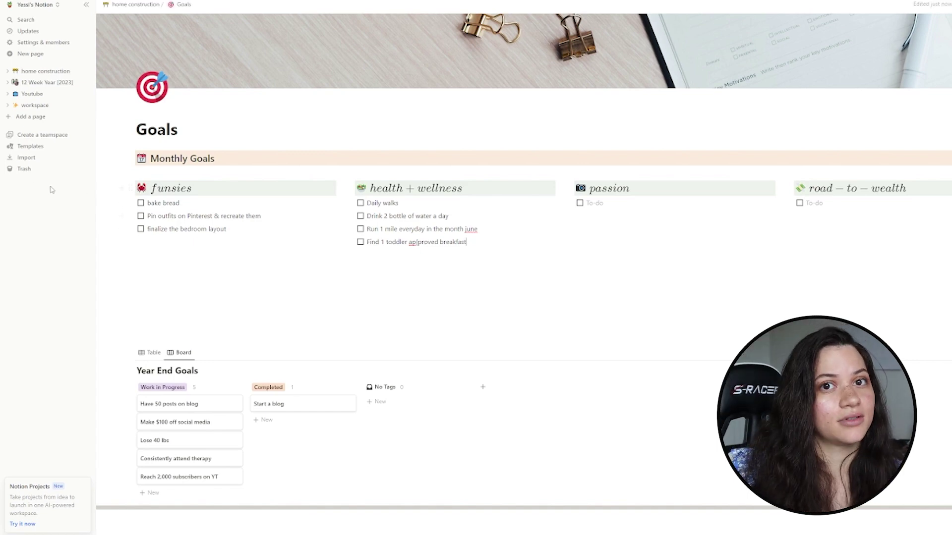
Add "finalize content schedule", "write for blog 1x week" and "post 2x week" under passion, and "create a budget" under road-to-wealth.
left_click(86, 4)
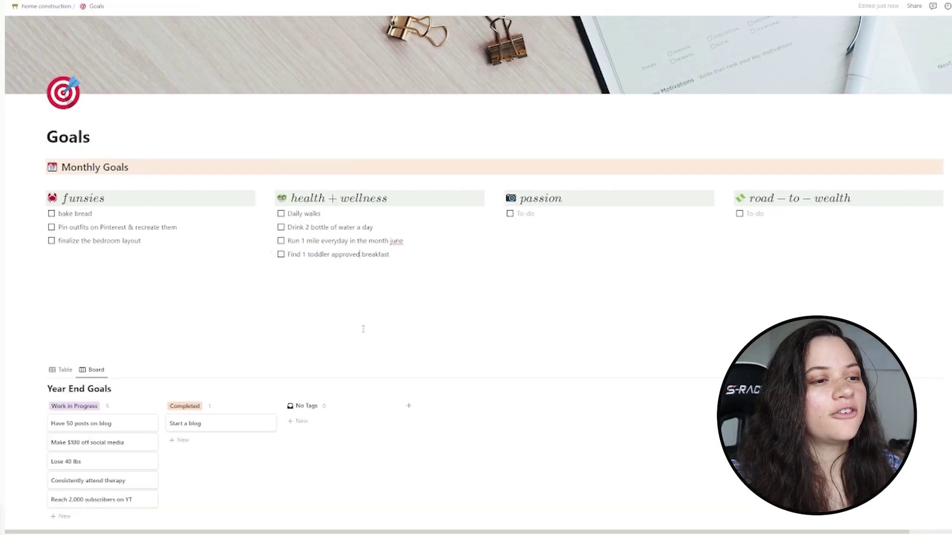
left_click(570, 217)
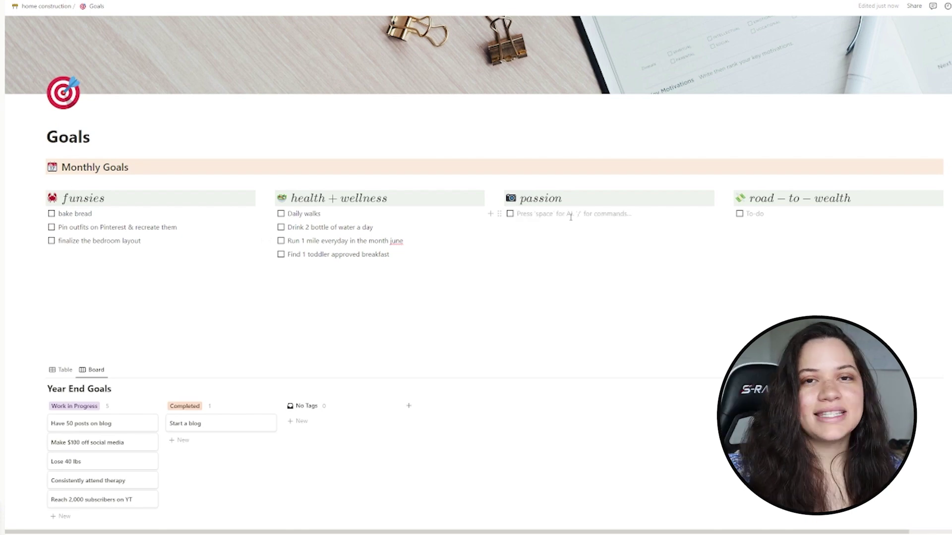
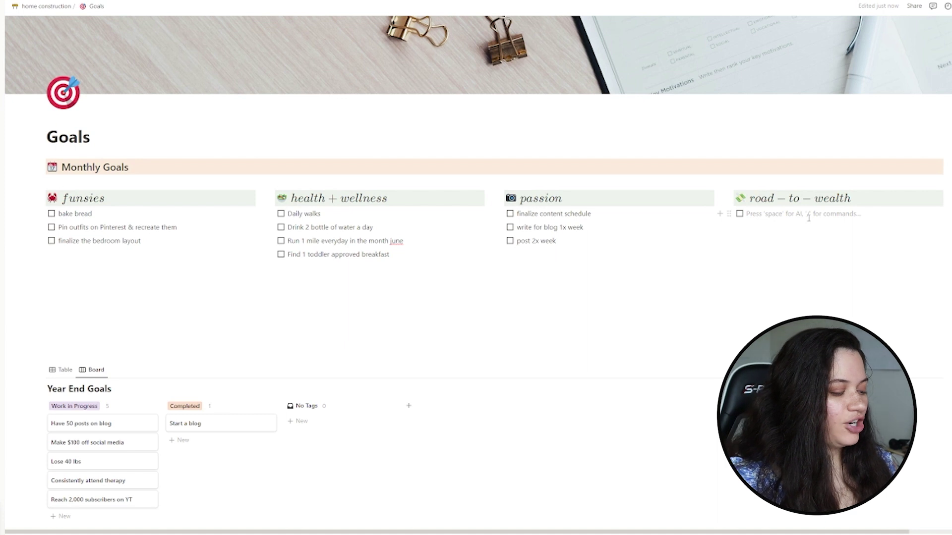
type("create a budget")
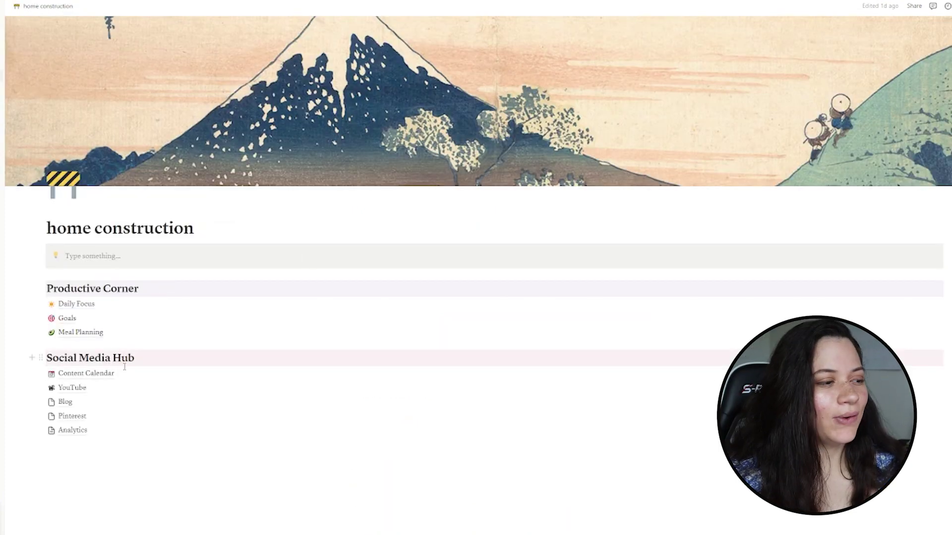
Open the Goals page and switch the Year End Goals database to its Table view.
left_click(67, 318)
scroll(246, 338, "down", 1)
scroll(247, 337, "down", 3)
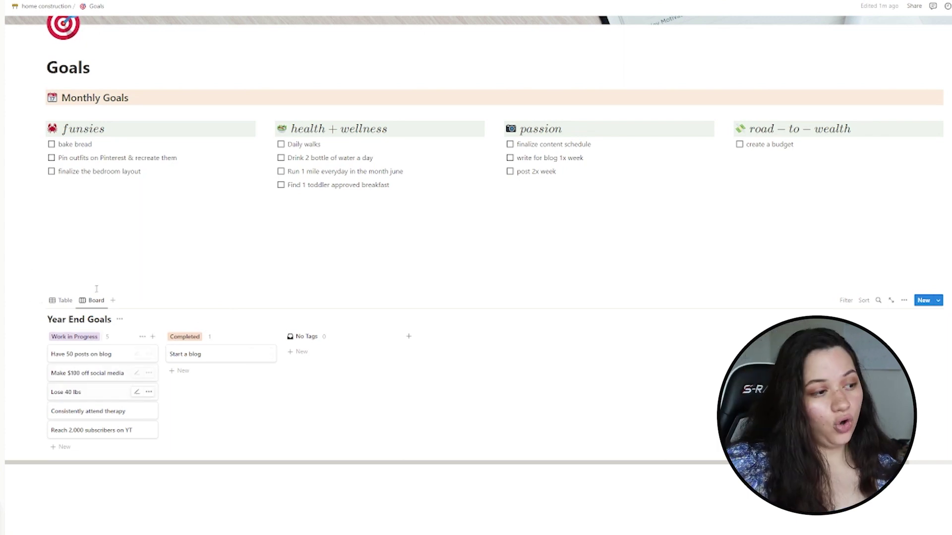
left_click(65, 303)
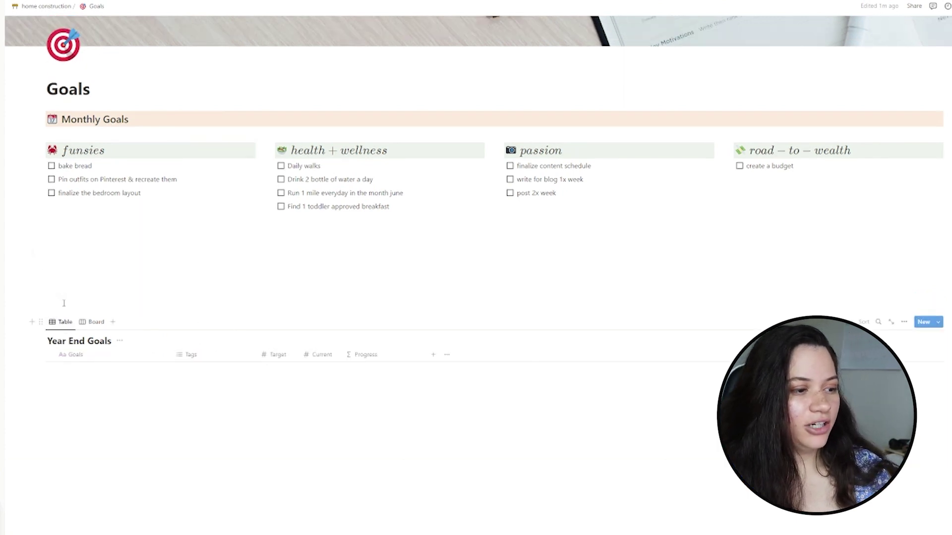
Review the targets, current values and progress of the Year End Goals alongside the Monthly Goals.
scroll(216, 431, "down", 1)
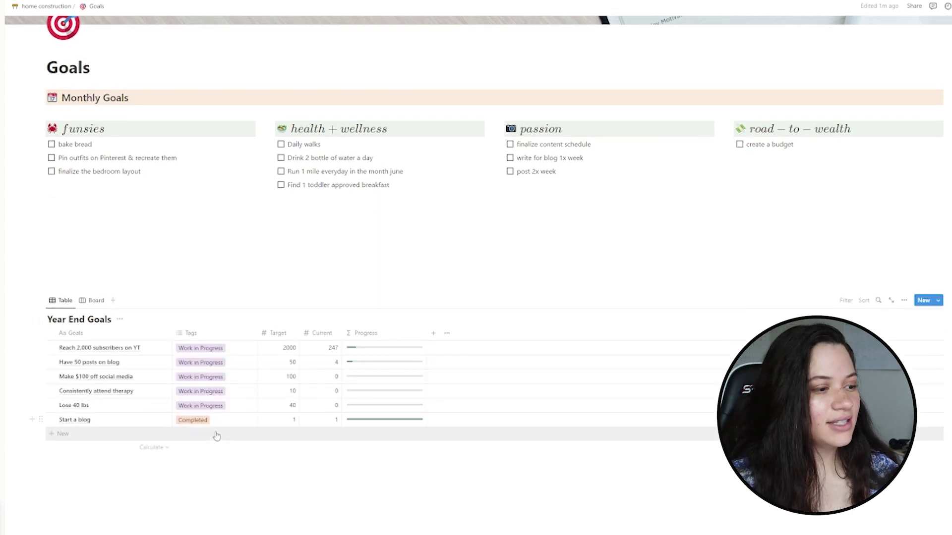
scroll(213, 407, "down", 2)
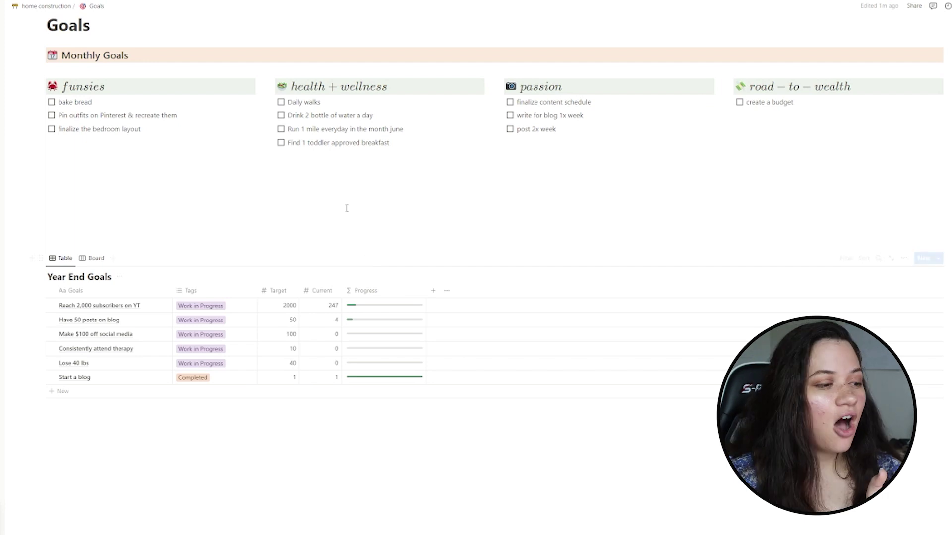
scroll(209, 340, "up", 1)
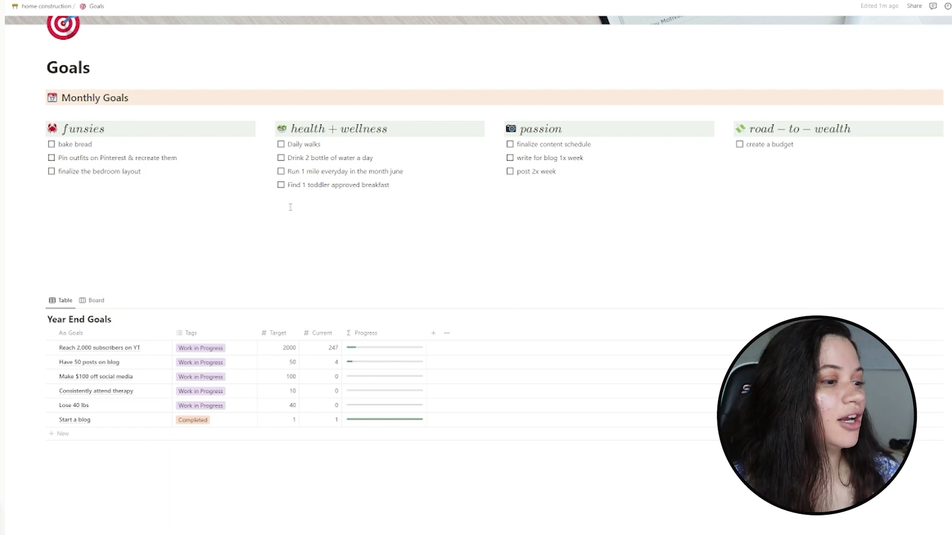
scroll(318, 418, "up", 1)
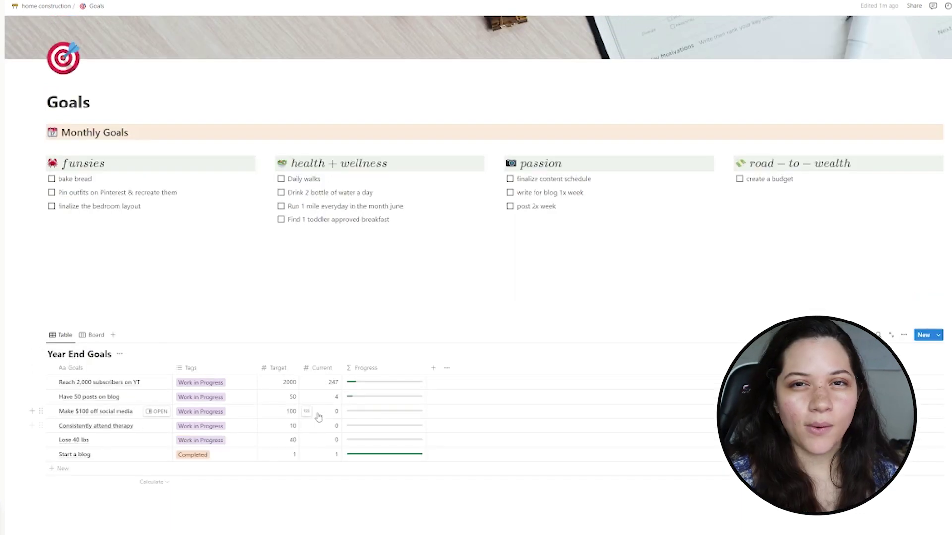
scroll(230, 417, "up", 1)
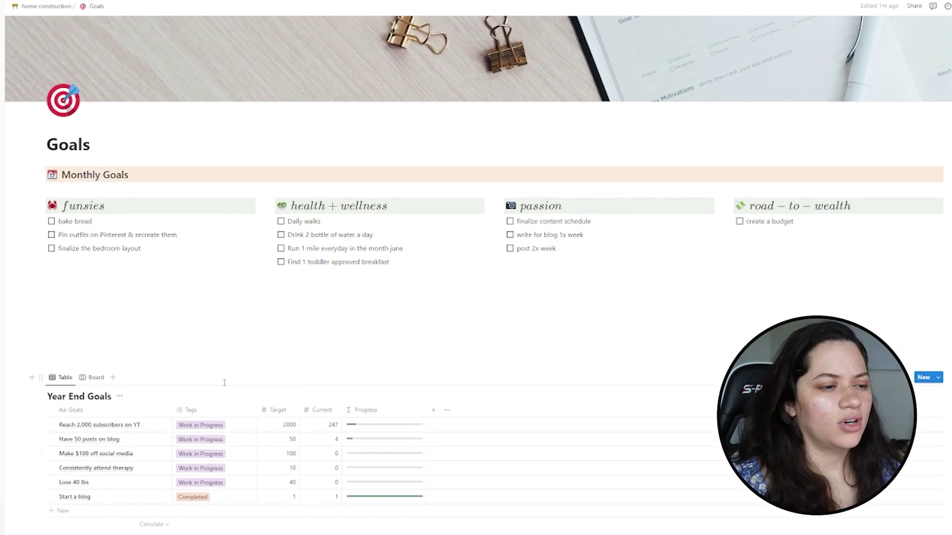
scroll(219, 383, "down", 1)
scroll(226, 397, "up", 2)
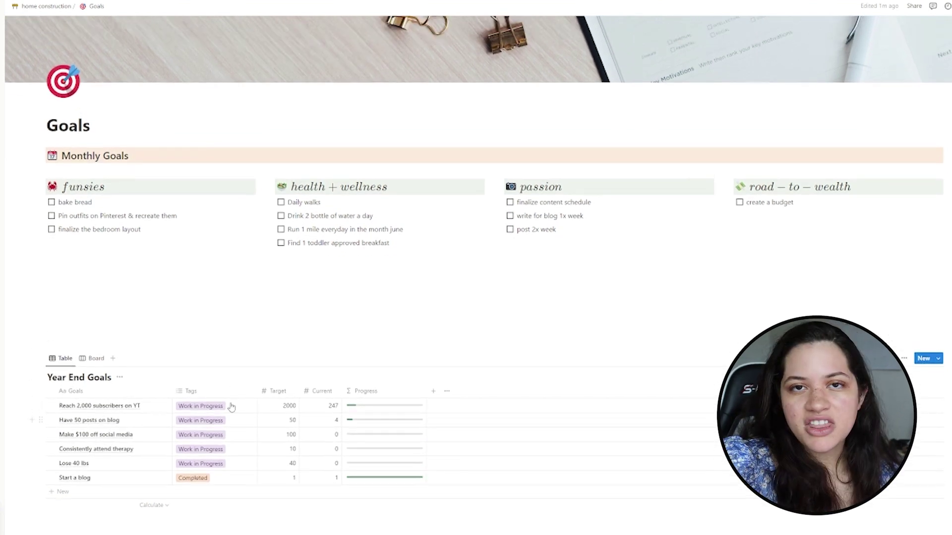
scroll(209, 221, "up", 1)
scroll(189, 267, "down", 2)
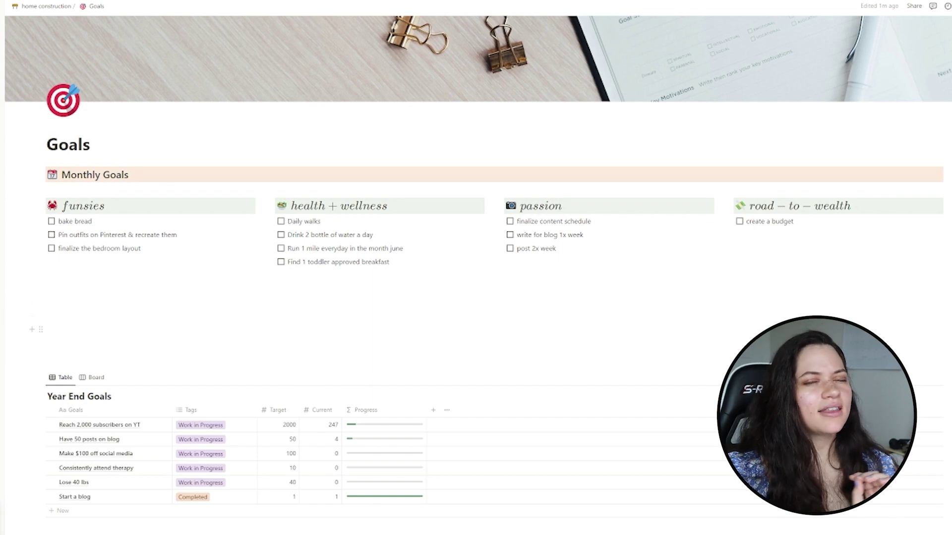
scroll(99, 243, "down", 2)
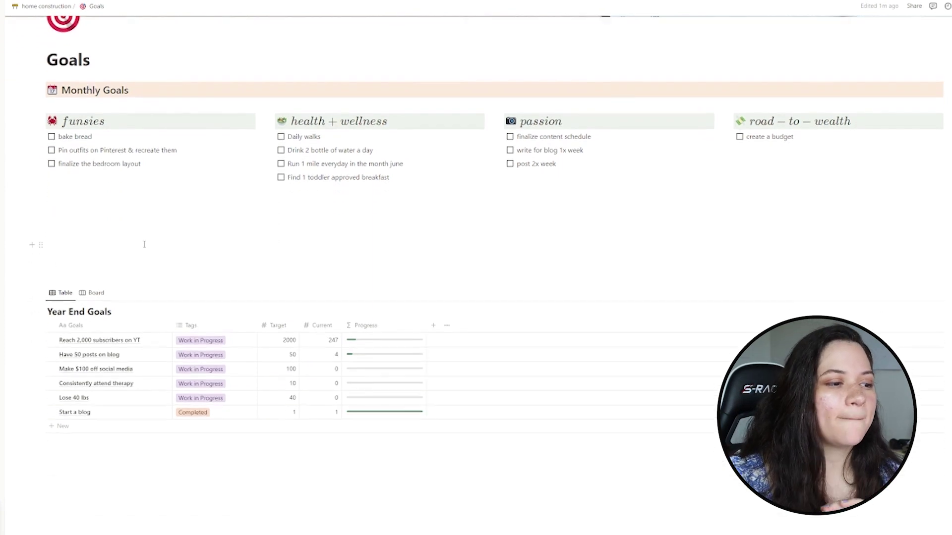
scroll(135, 173, "up", 3)
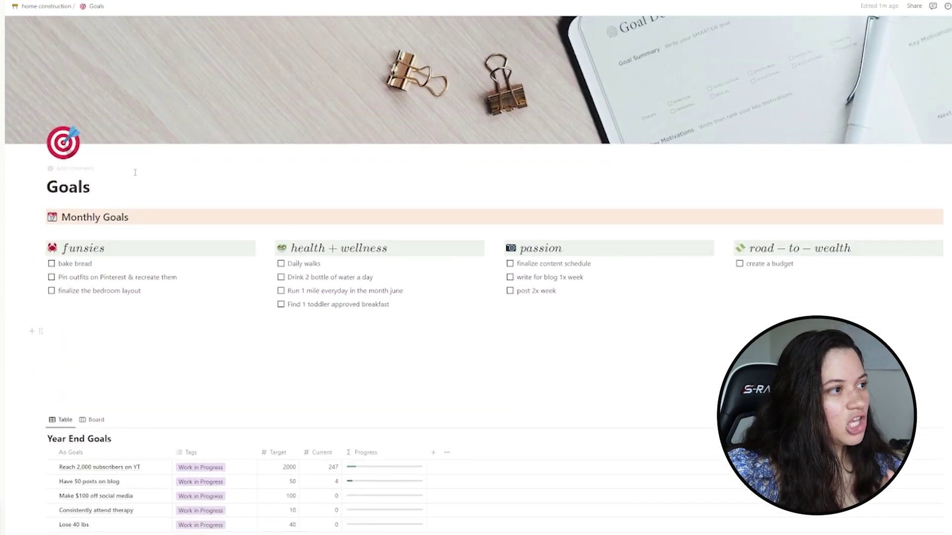
Open the Meal Planning page from home construction and insert a board view database.
left_click(67, 7)
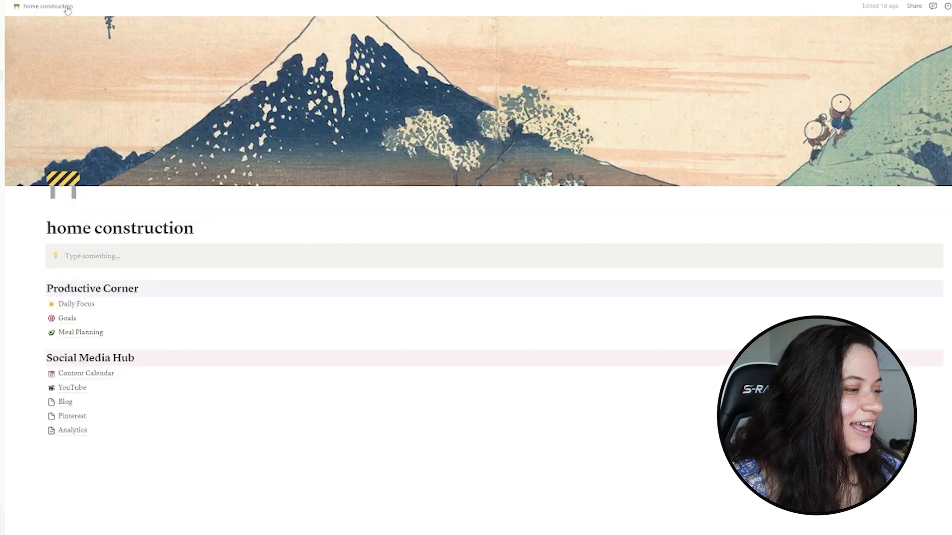
left_click(95, 333)
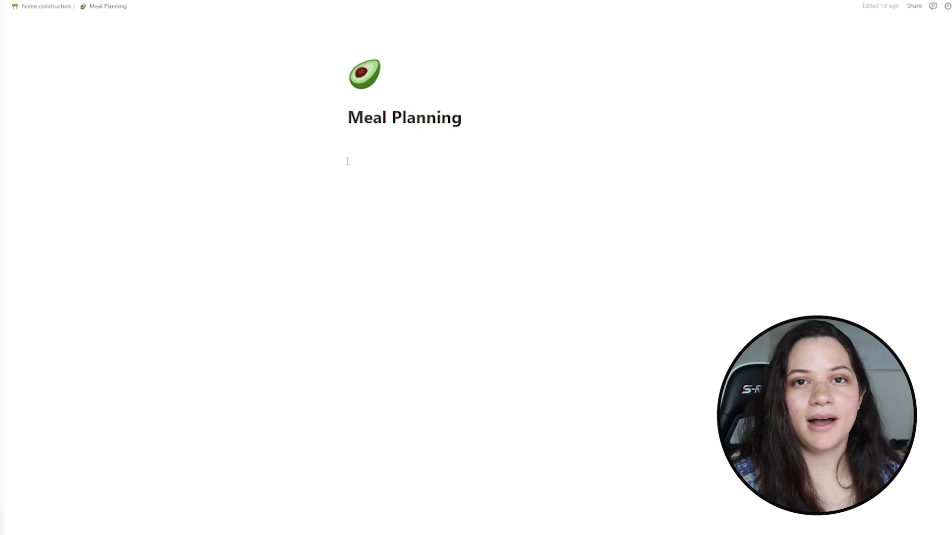
left_click(385, 157)
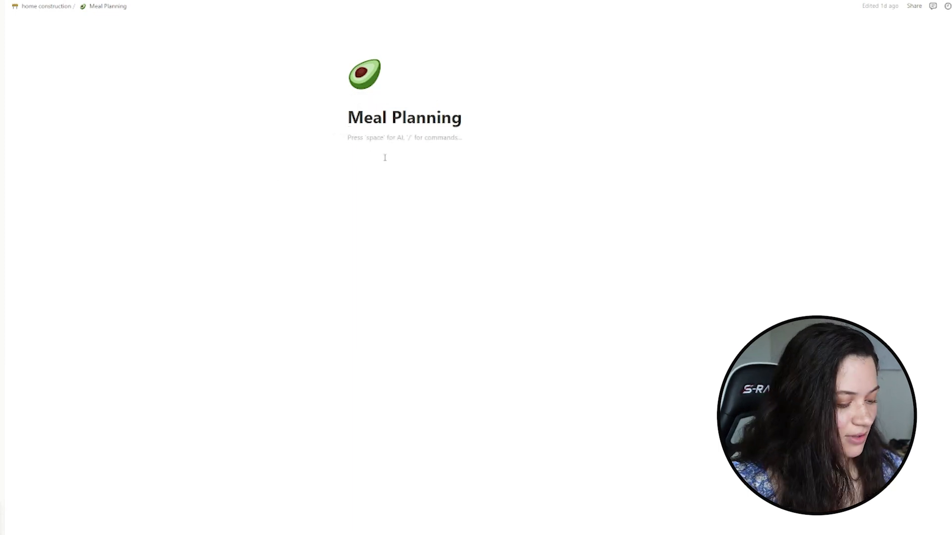
type("/ta")
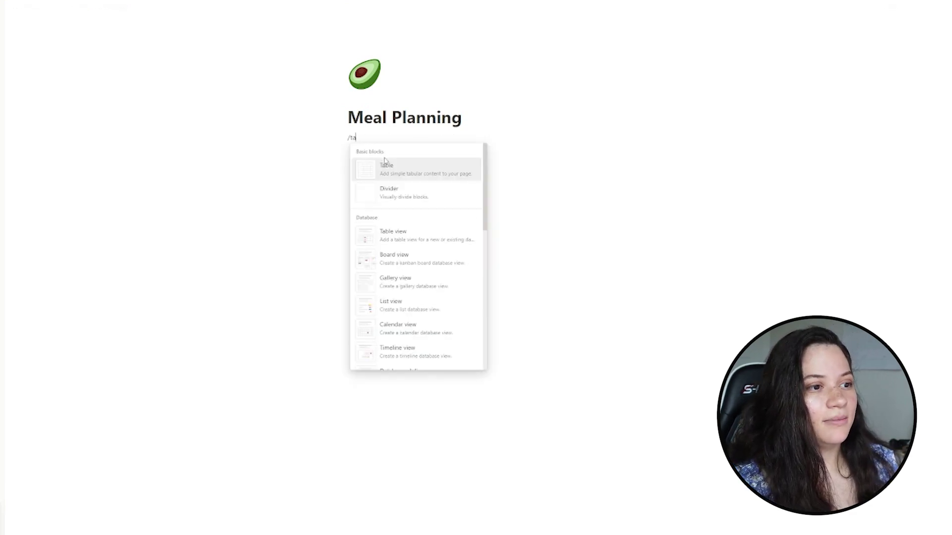
key("BackSpace")
type("linked")
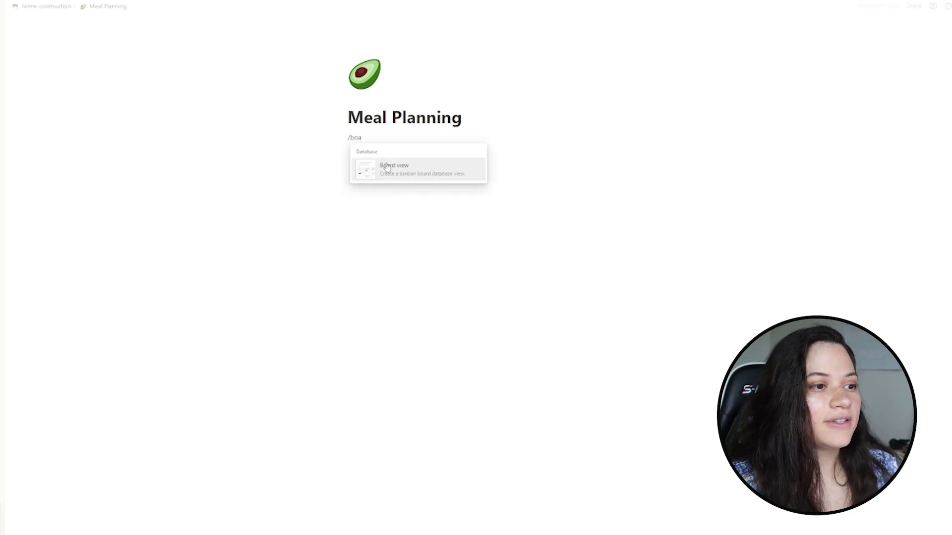
key("Return")
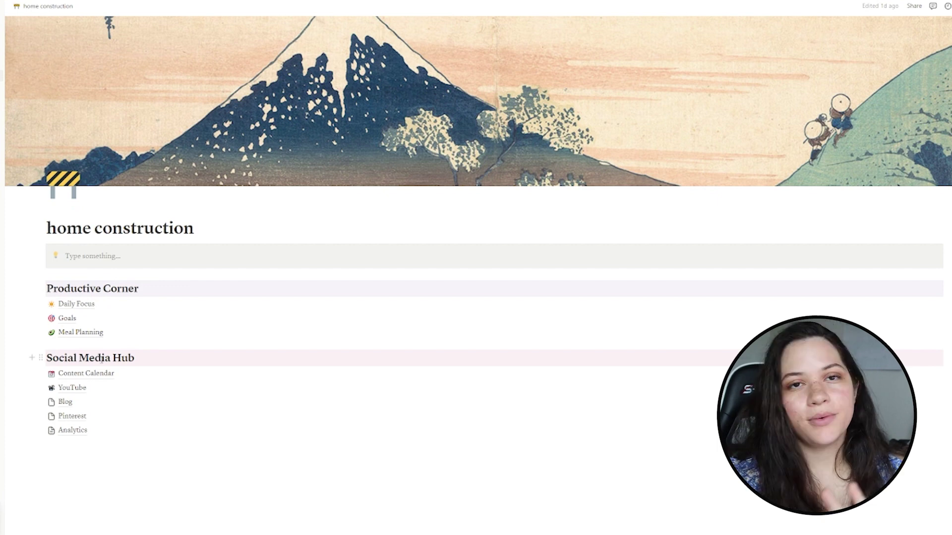
Check the Content Calendar in the Social Media Hub and open the YouTube page.
scroll(250, 440, "down", 1)
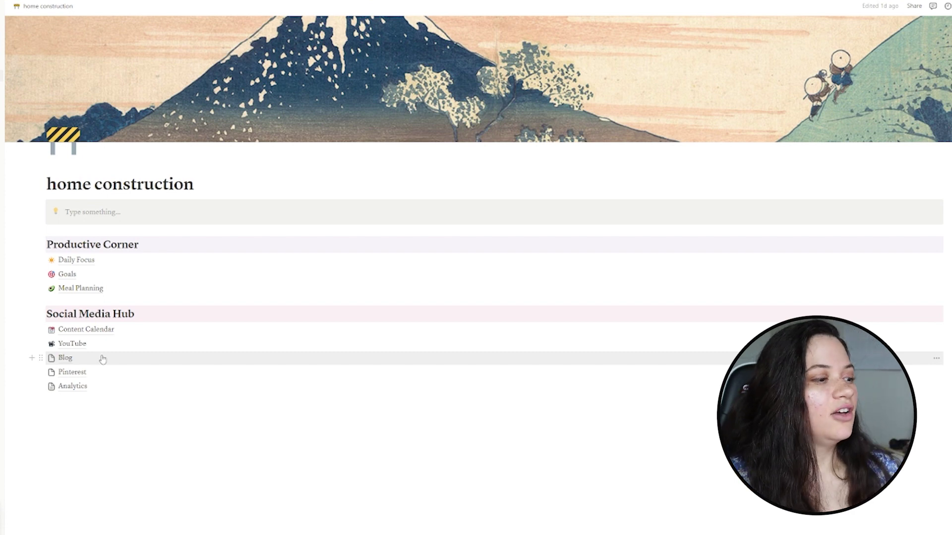
left_click(99, 332)
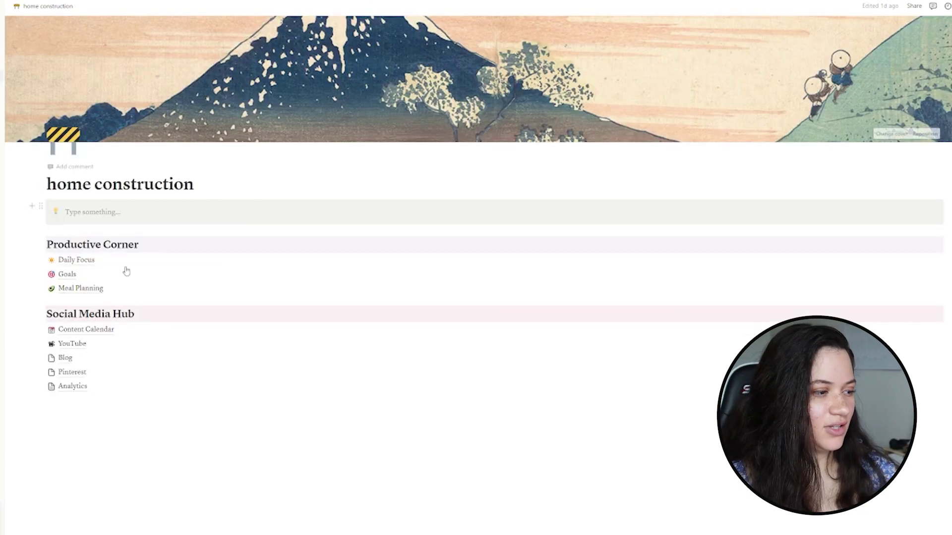
left_click(83, 345)
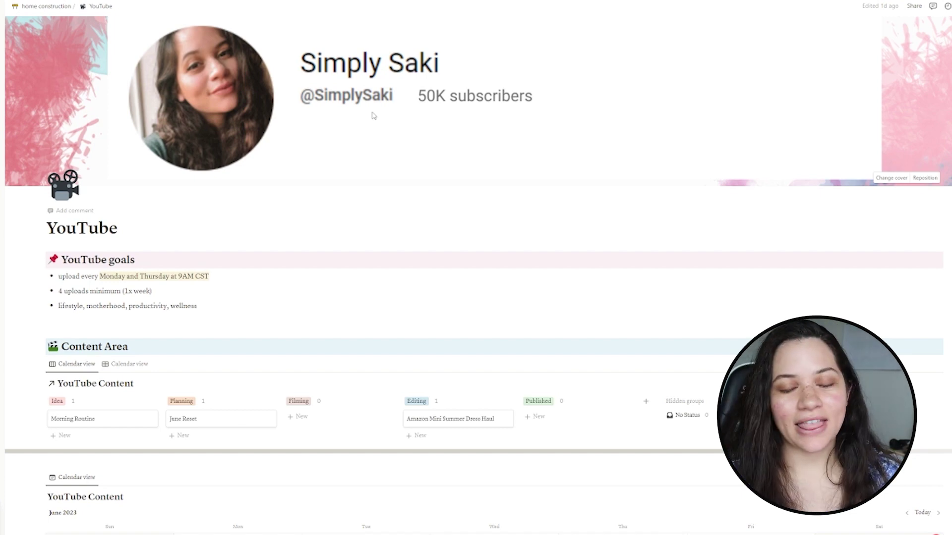
Examine the YouTube goals, the YouTube Content status board and the June 2023 calendar.
scroll(322, 198, "down", 1)
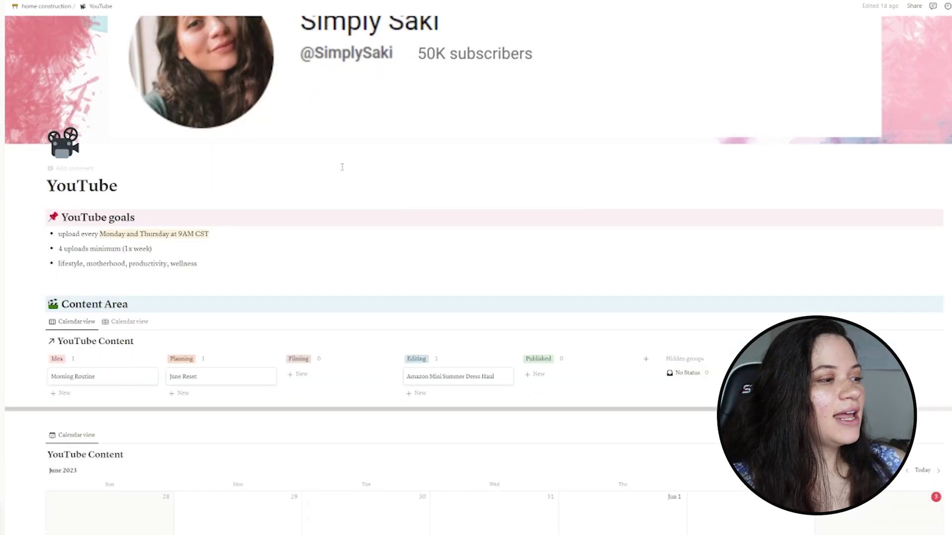
scroll(305, 246, "up", 1)
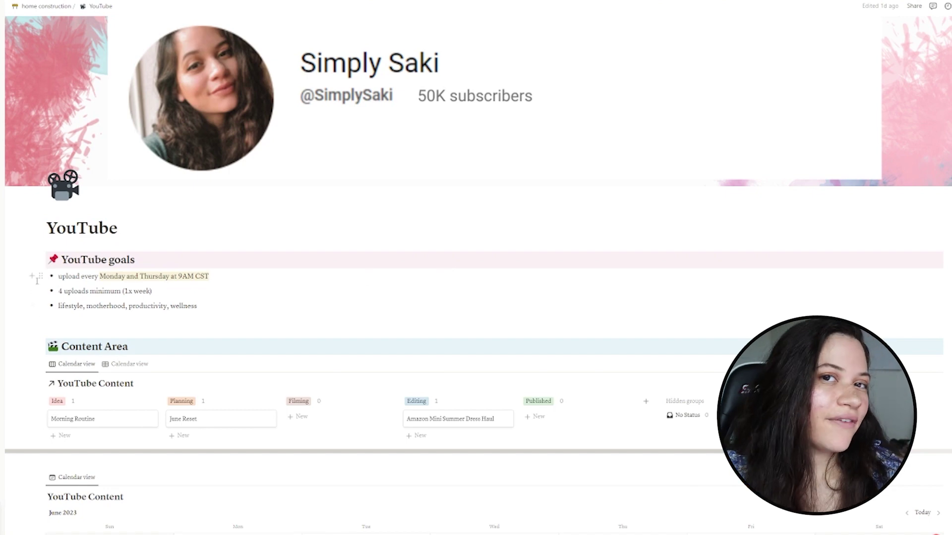
scroll(296, 365, "down", 3)
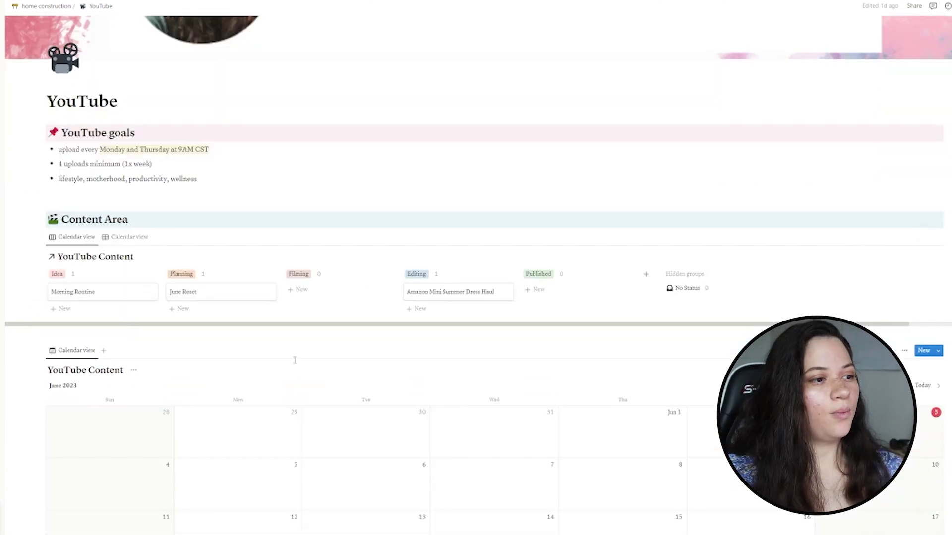
scroll(258, 349, "up", 2)
scroll(258, 350, "down", 7)
scroll(259, 351, "up", 6)
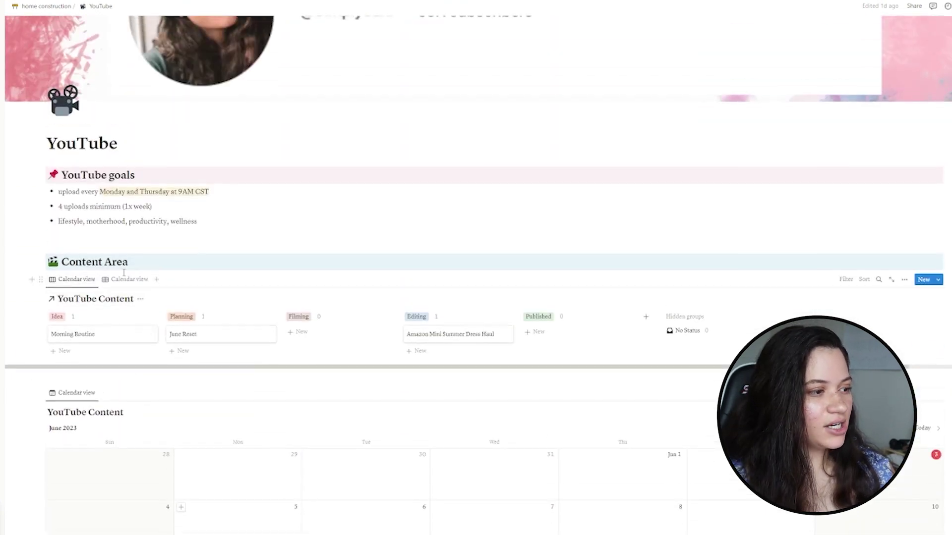
scroll(181, 301, "down", 1)
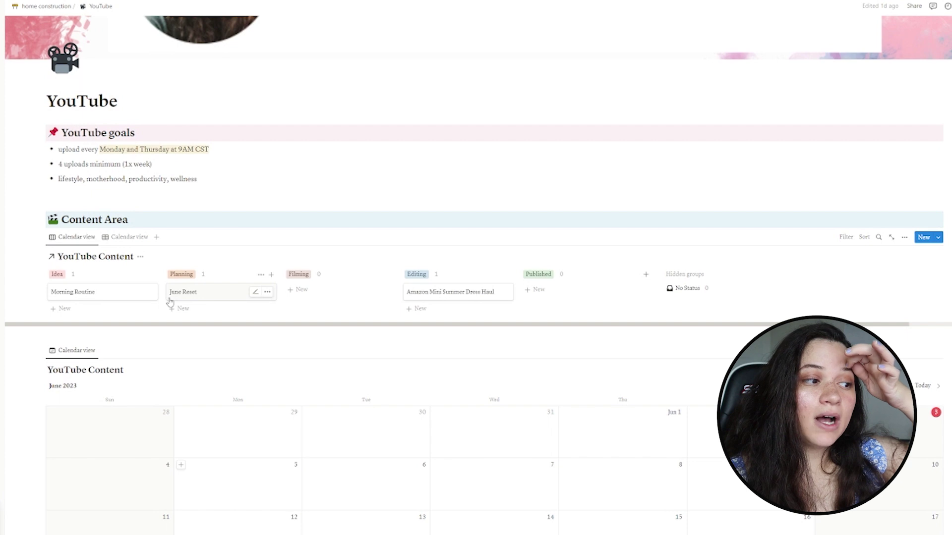
scroll(170, 302, "down", 1)
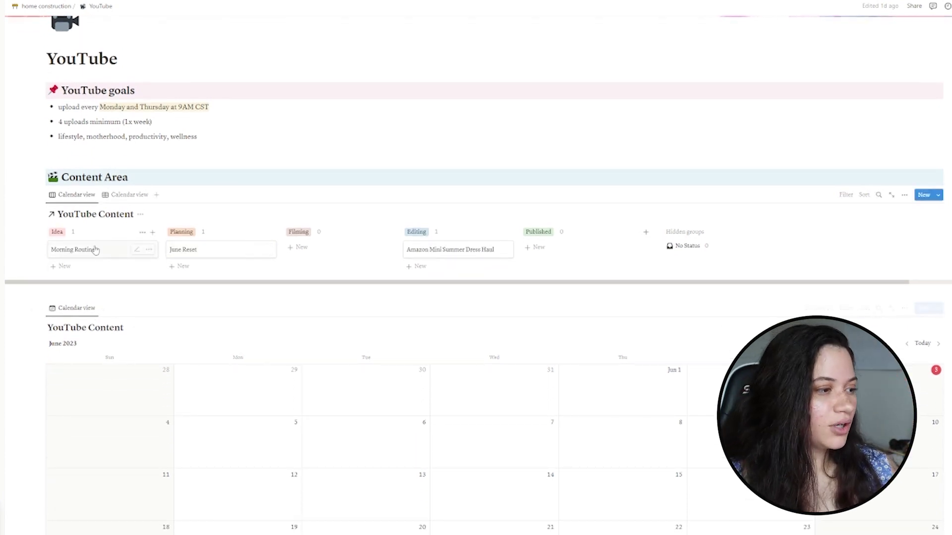
Add a "night routine" card to the Idea group of the YouTube Content board and apply the YouTube template to its page.
left_click(65, 267)
type("night routine")
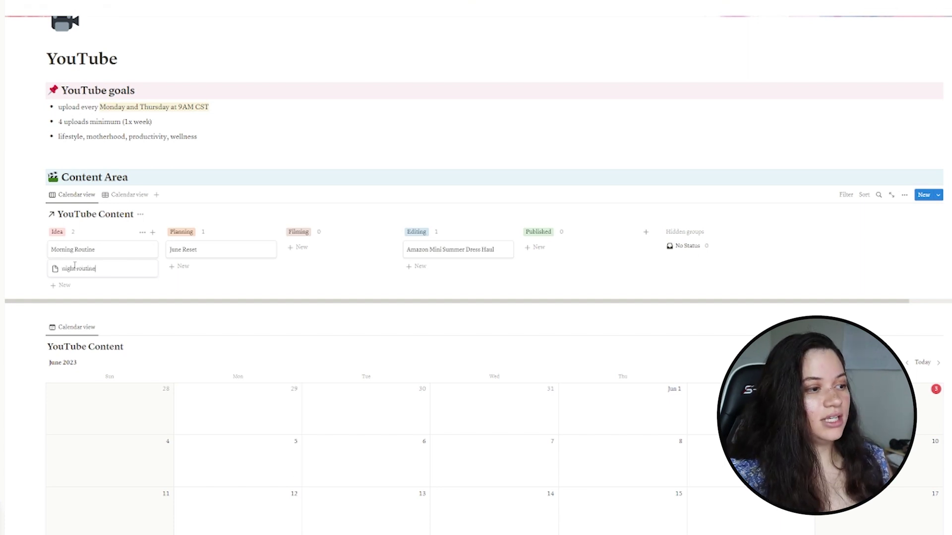
key("Escape")
left_click(75, 269)
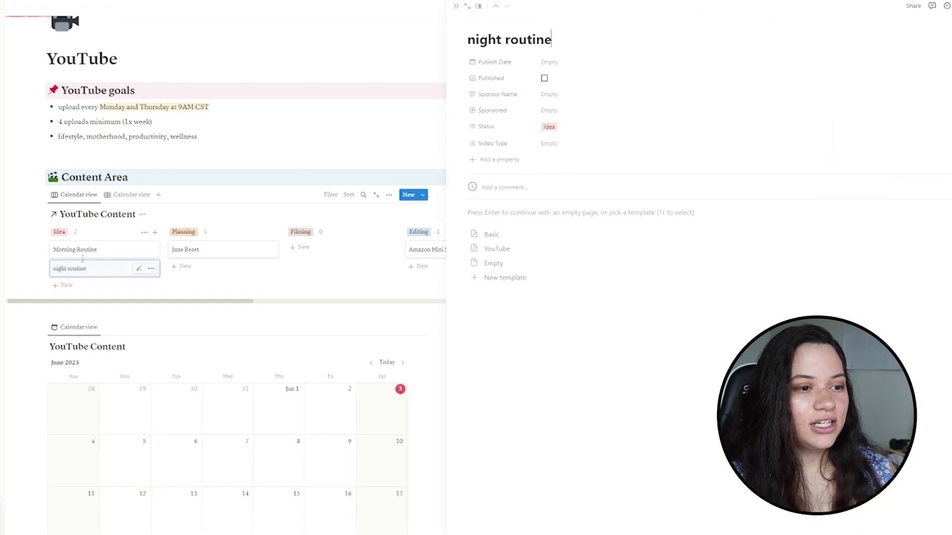
left_click(497, 249)
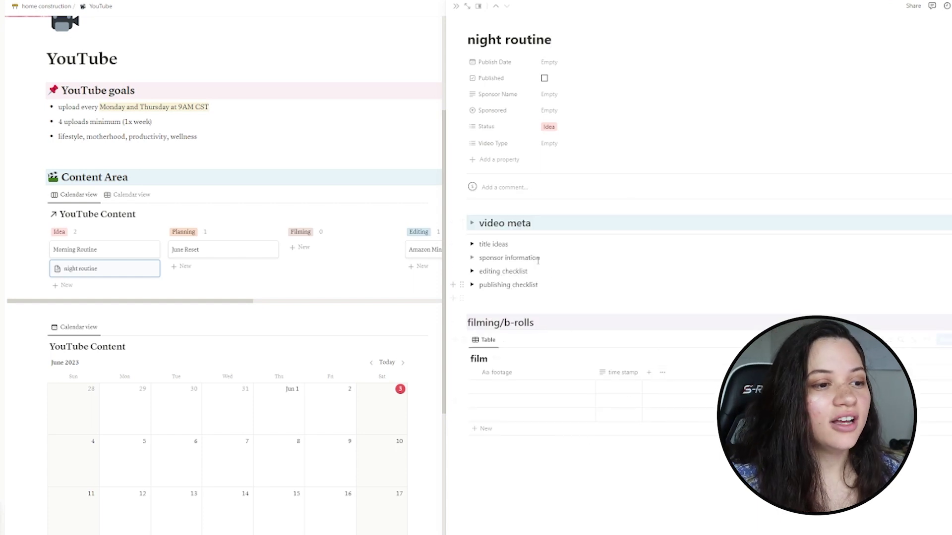
Expand the title ideas and editing checklist sections of the night routine page and look through their contents.
left_click(471, 245)
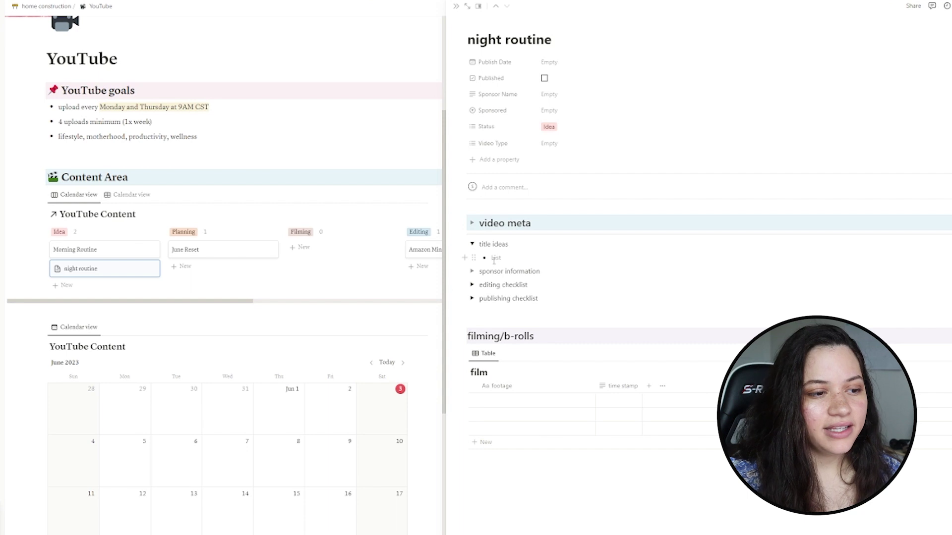
left_click(472, 284)
scroll(517, 307, "down", 2)
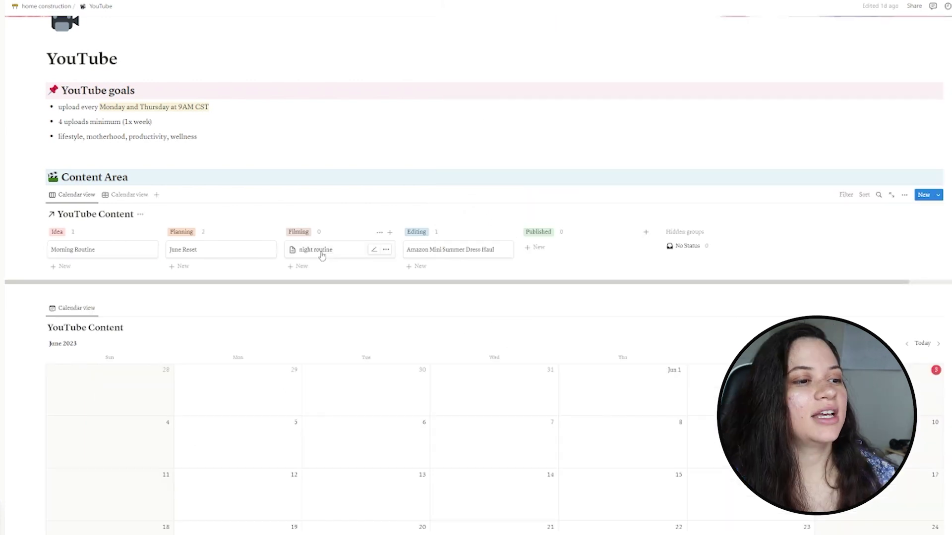
Move the "night routine" card from the Filming group to the Idea group and look over the YouTube Content calendar.
left_click_drag(318, 250, 85, 269)
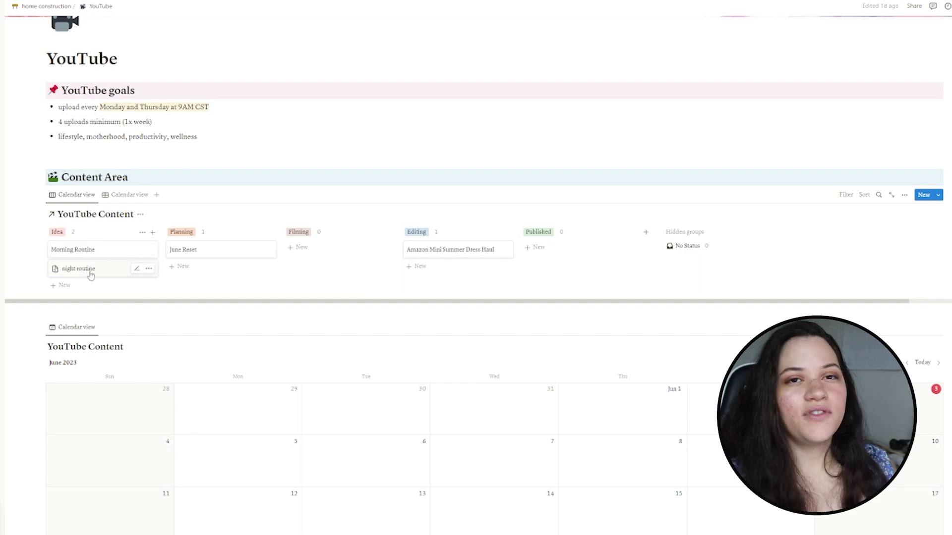
scroll(356, 246, "down", 1)
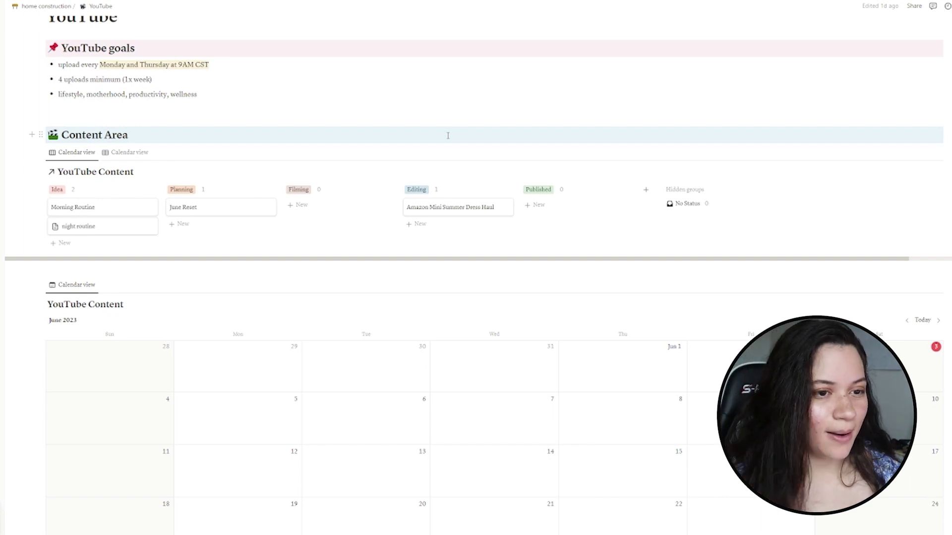
scroll(447, 136, "down", 5)
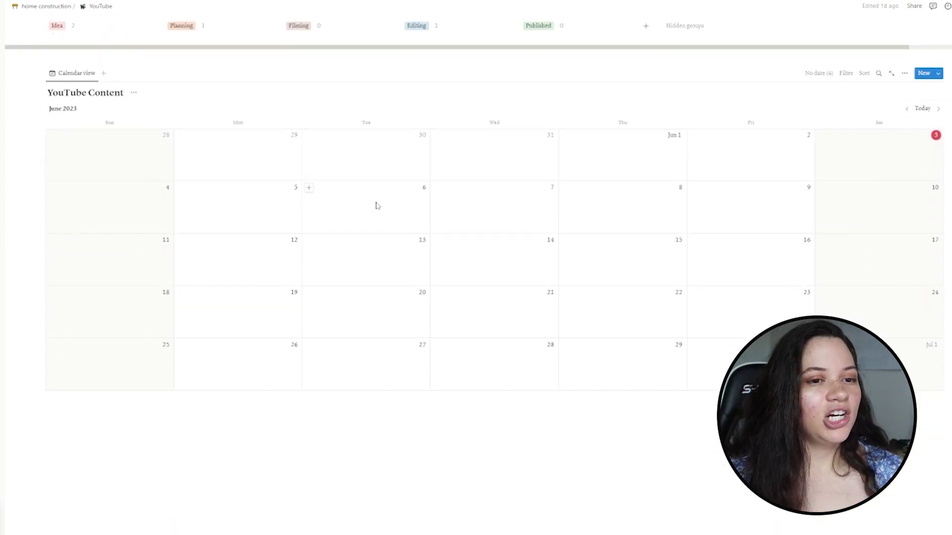
scroll(329, 308, "up", 9)
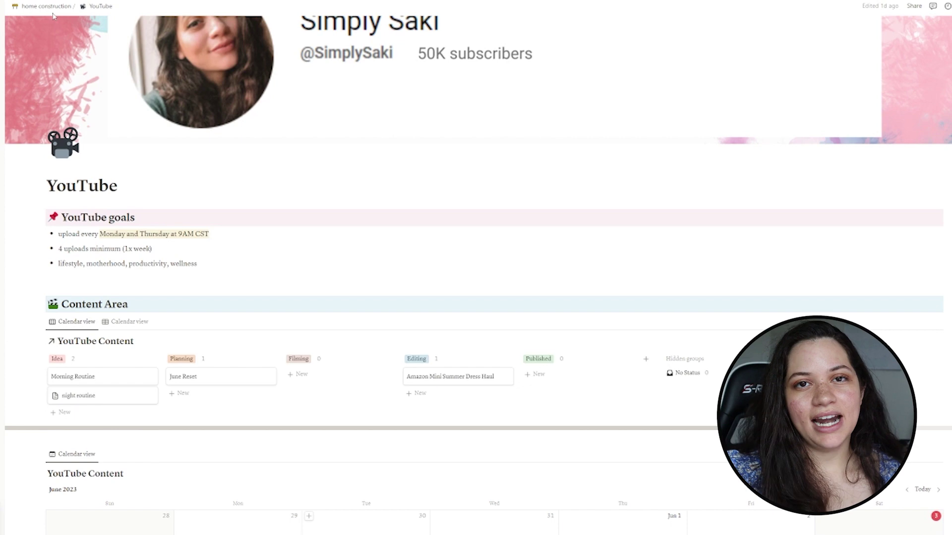
In the YouTube page under Analytics, fill the June row with 248 subscribers, 2014 watch hours and 65,243 views.
left_click(47, 6)
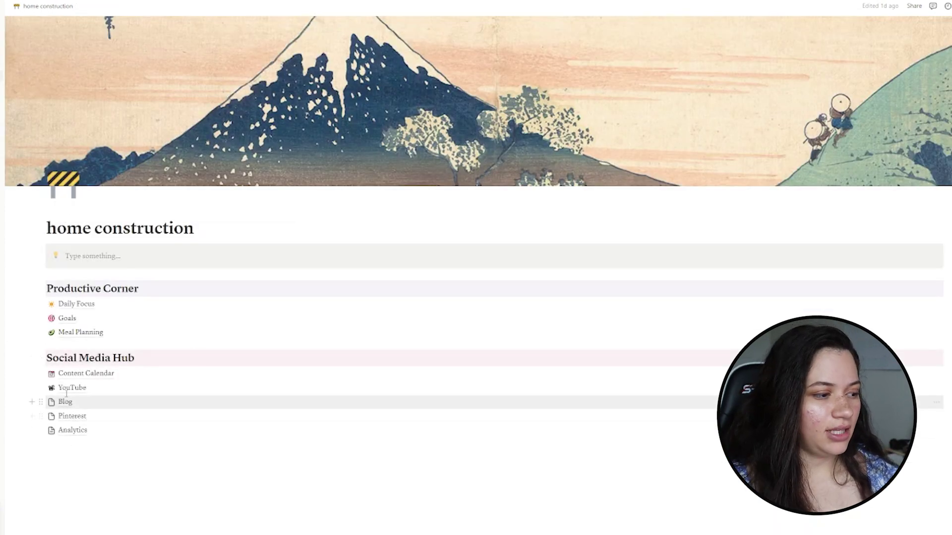
left_click(72, 430)
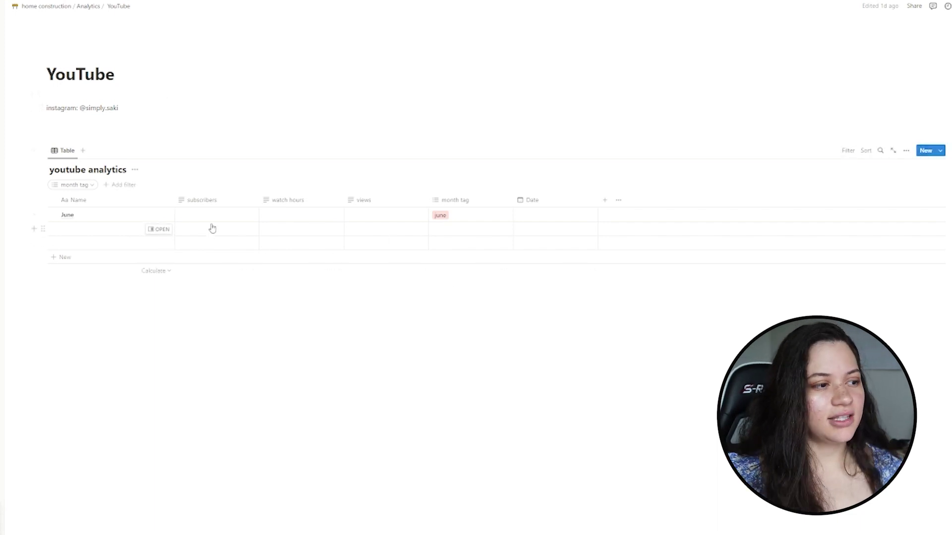
left_click(188, 217)
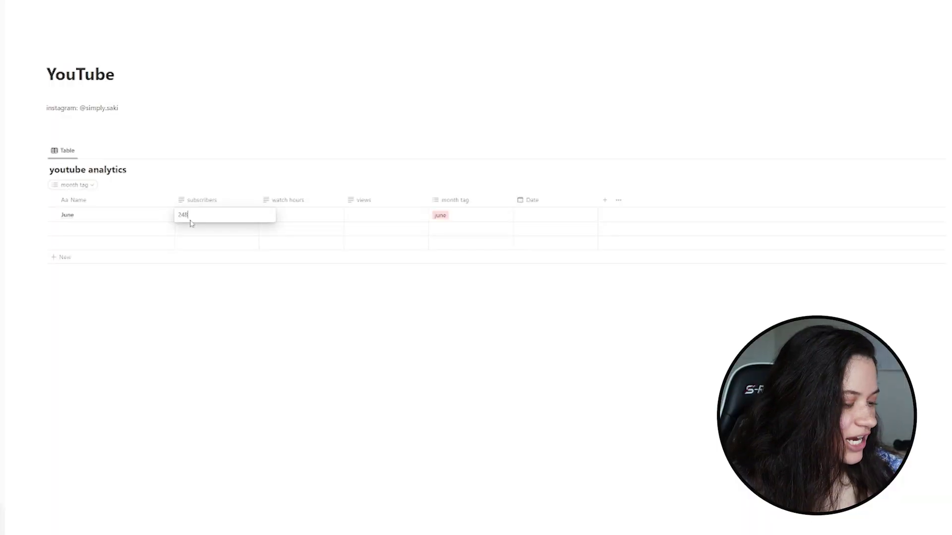
left_click(298, 215)
type("2014")
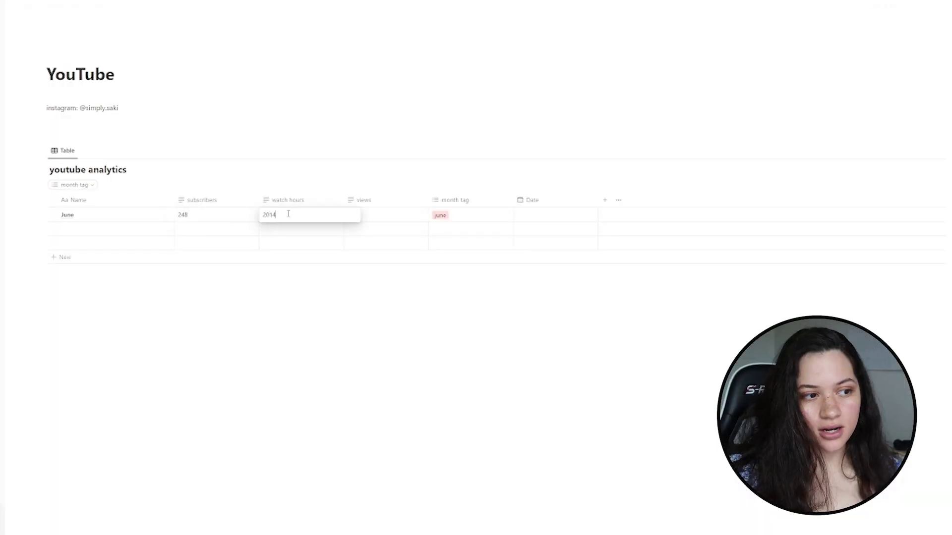
left_click(374, 213)
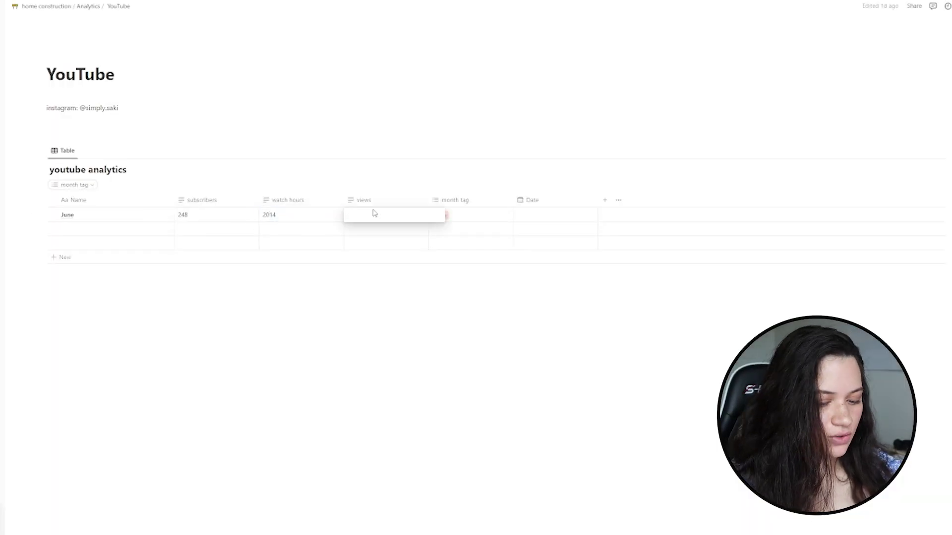
type("65,243")
key("Escape")
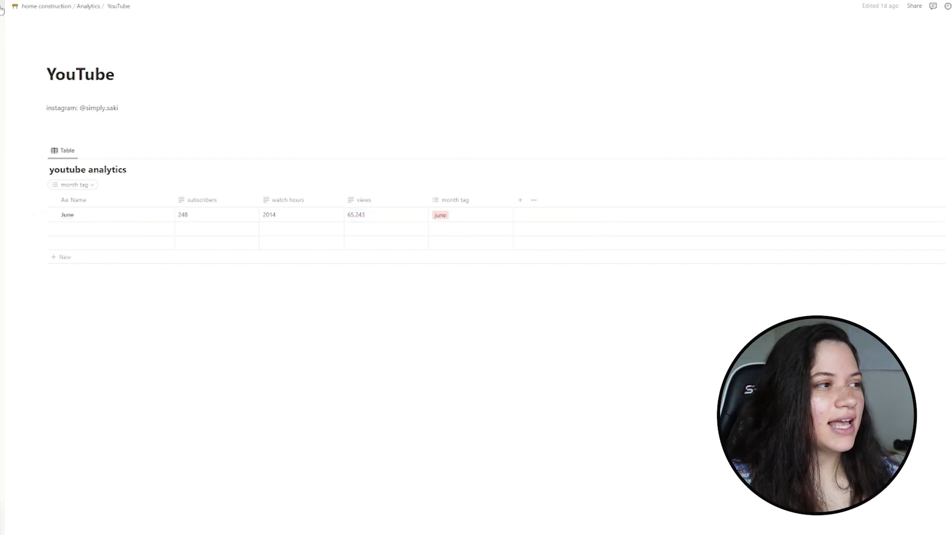
Return to the Analytics page and open its Instagram subpage.
left_click(94, 7)
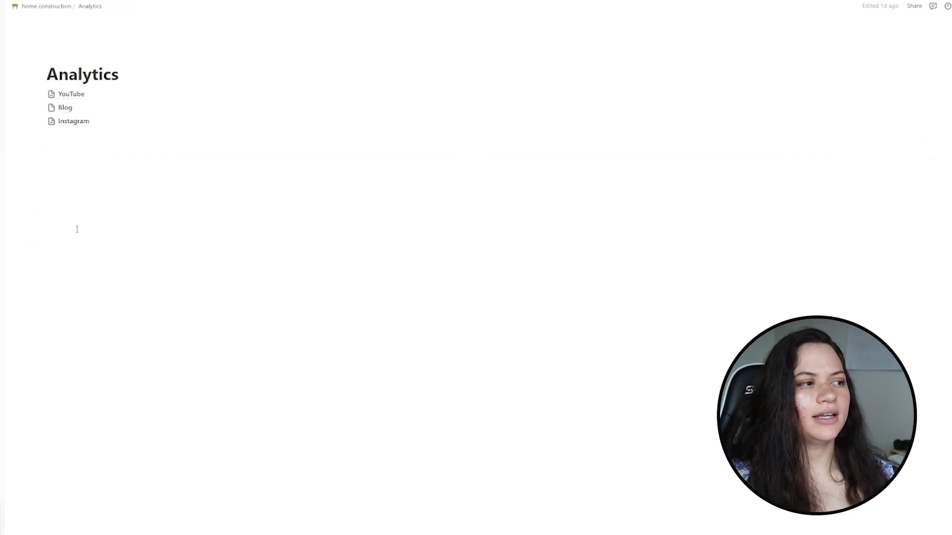
left_click(69, 122)
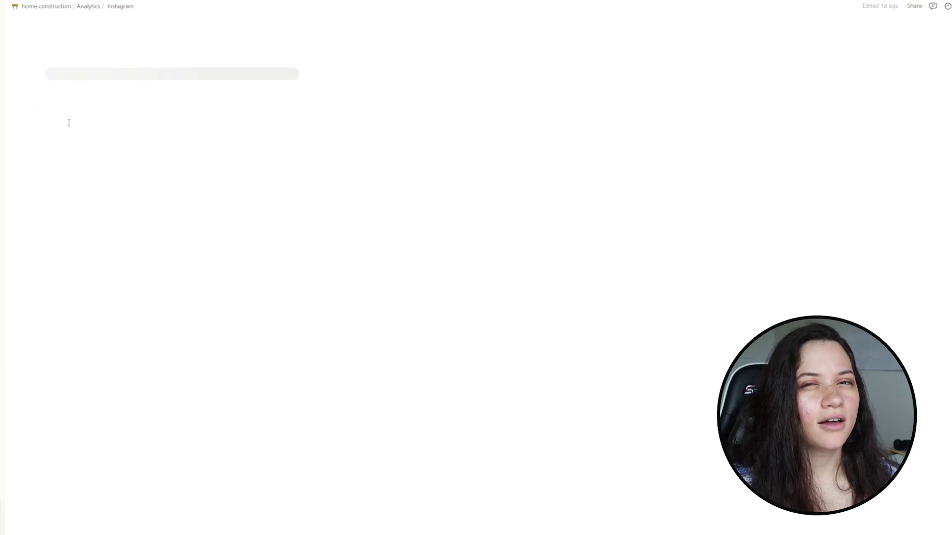